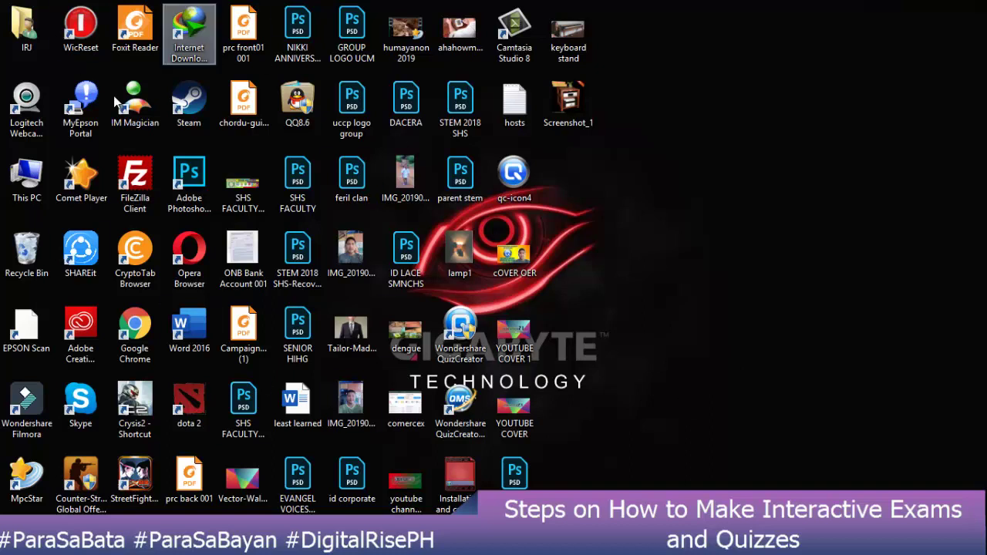
Launch Wondershare QuizCreator and create a new, empty quiz
{"action": "double_click", "coordinate": [461, 333]}
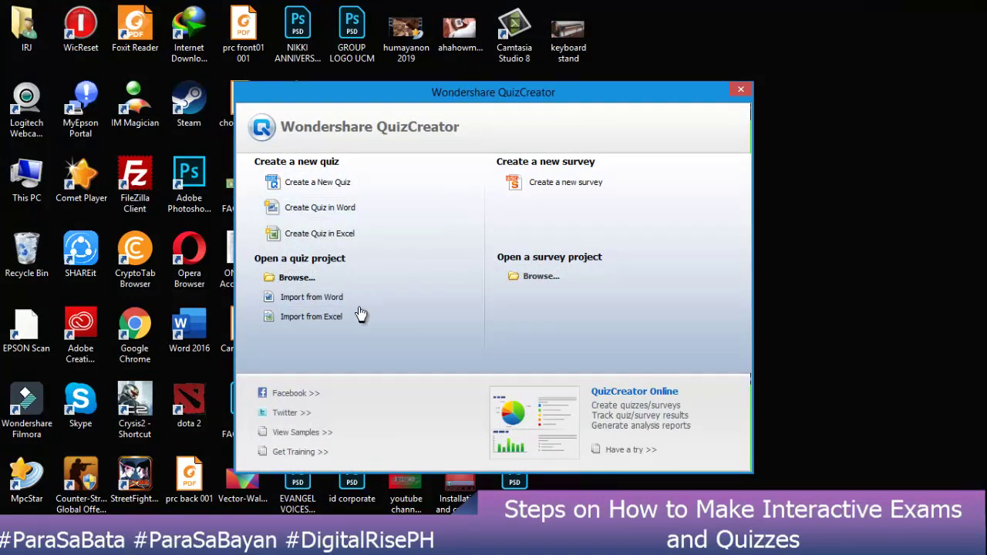
{"action": "left_click", "coordinate": [317, 184]}
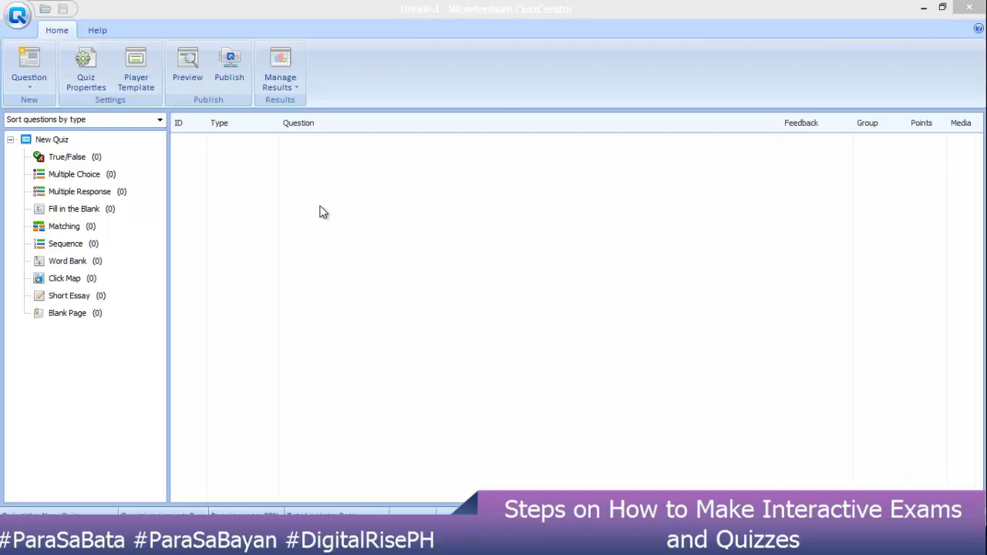
Retitle the quiz '2ND QUARTER TEST IN ENGLISH 8' in Quiz Properties
{"action": "left_click", "coordinate": [88, 72]}
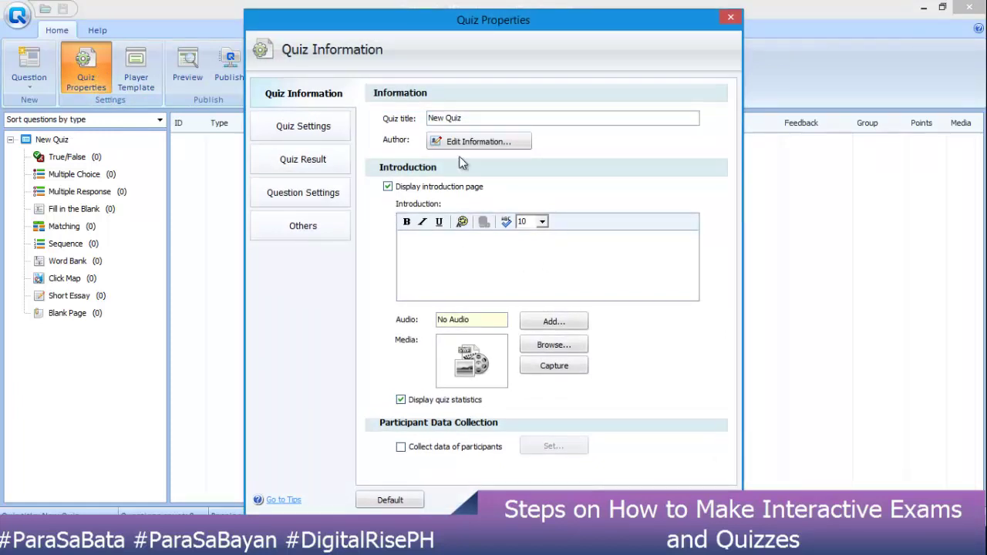
{"action": "left_click_drag", "start_coordinate": [466, 118], "coordinate": [400, 125]}
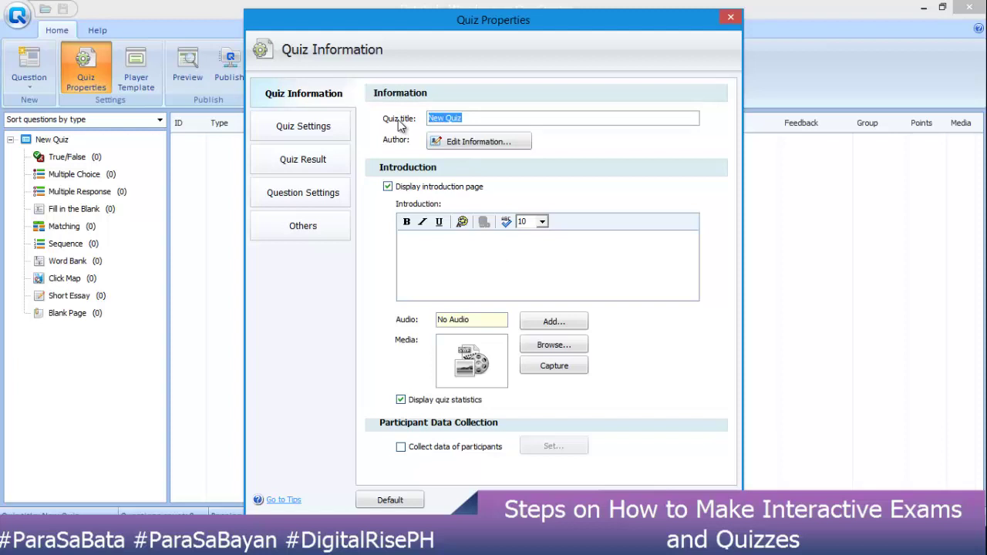
{"action": "type", "text": "2ND QUARTER TEST"}
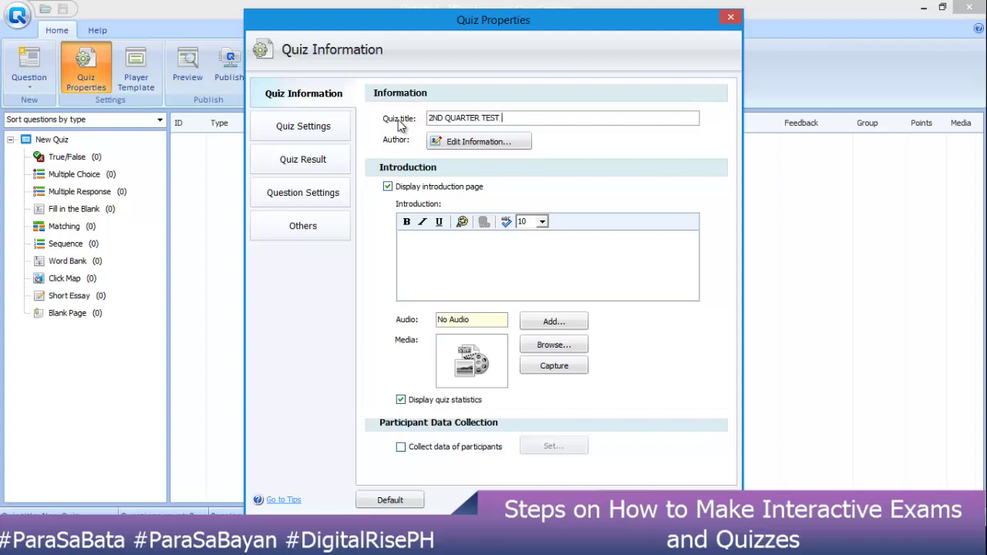
{"action": "type", "text": " IN ENGLISH 8"}
Open the author information and step through the blank Author, E-mail, Department, Web site and Description fields
{"action": "left_click", "coordinate": [474, 144]}
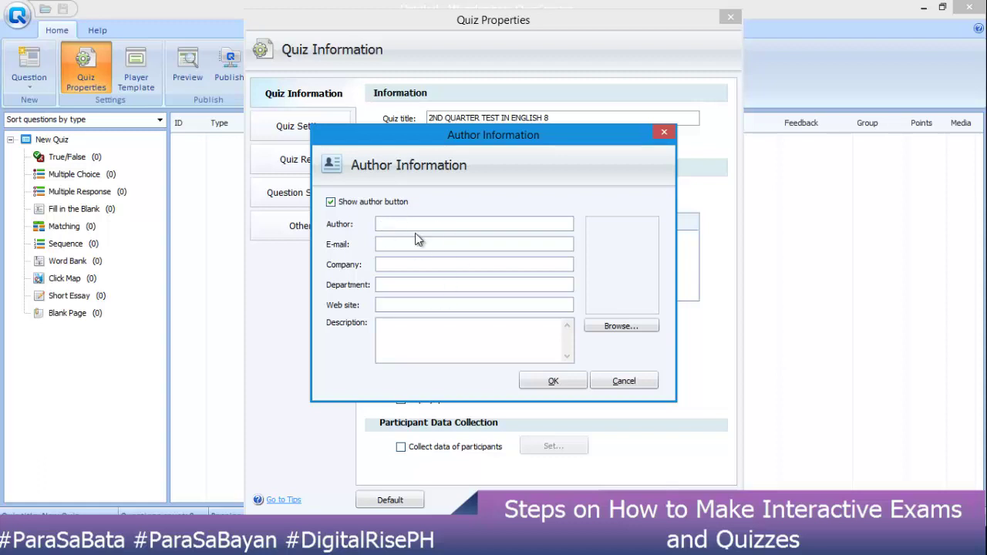
{"action": "left_click", "coordinate": [404, 243]}
{"action": "left_click", "coordinate": [393, 264]}
{"action": "left_click", "coordinate": [399, 286]}
{"action": "left_click", "coordinate": [414, 302]}
{"action": "left_click", "coordinate": [421, 337]}
Discard the author details and enter the introduction 'Please answer the question honestly.'
{"action": "left_click", "coordinate": [637, 381]}
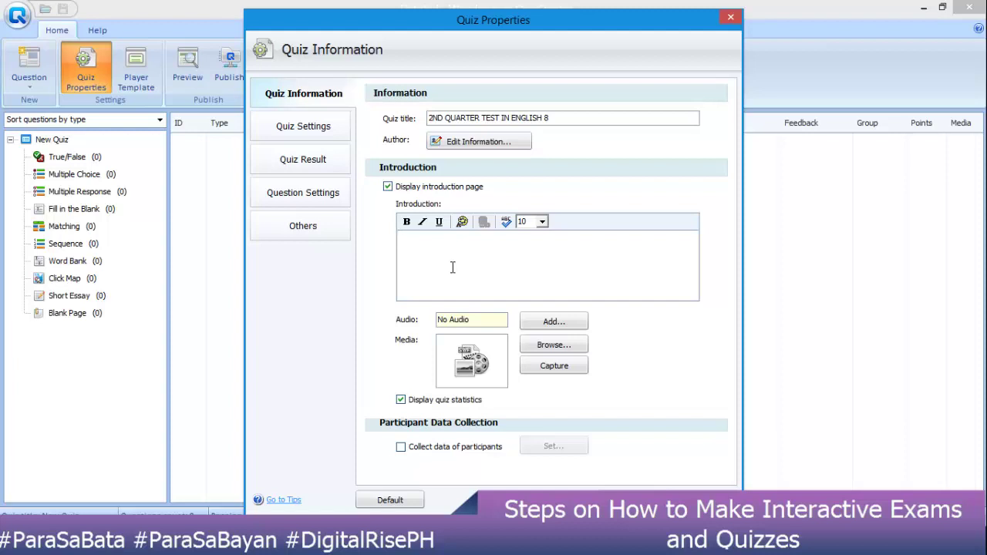
{"action": "type", "text": "pLEASE"}
{"action": "key", "text": "BackSpace"}
{"action": "key", "text": "BackSpace"}
{"action": "key", "text": "BackSpace"}
{"action": "key", "text": "BackSpace"}
{"action": "key", "text": "BackSpace"}
{"action": "key", "text": "BackSpace"}
{"action": "type", "text": "Plea"}
{"action": "type", "text": "e"}
{"action": "key", "text": "BackSpace"}
{"action": "type", "text": "se answer the ques"}
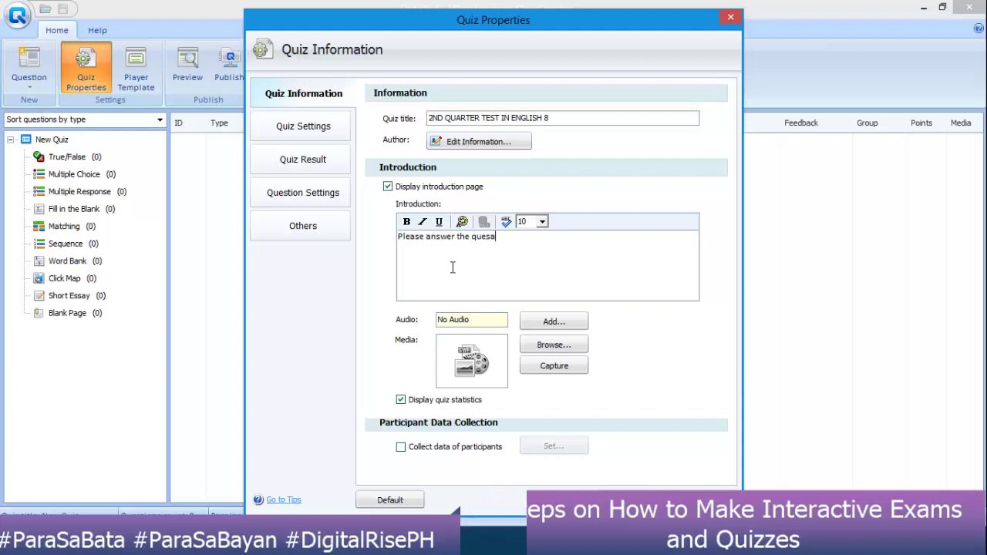
{"action": "type", "text": "ti"}
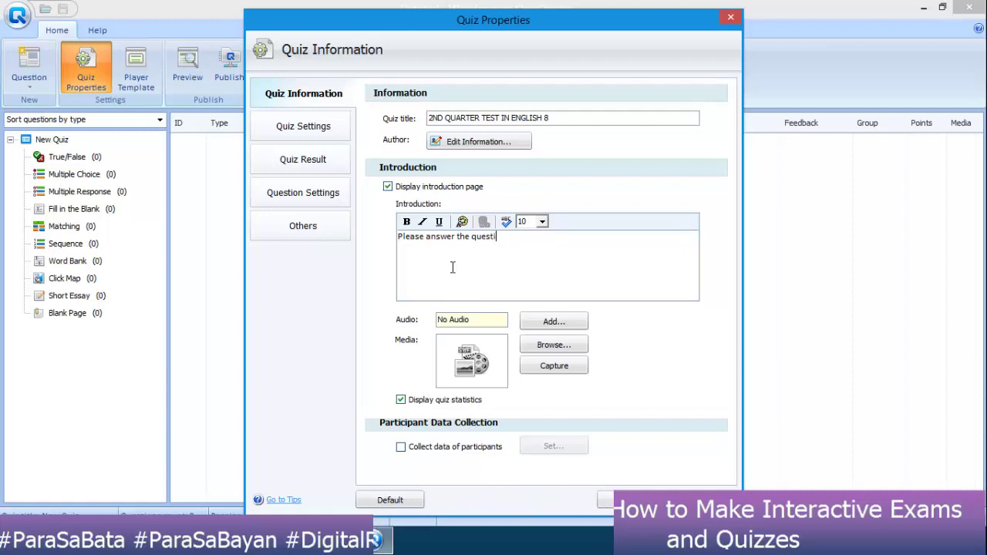
{"action": "type", "text": "on honest"}
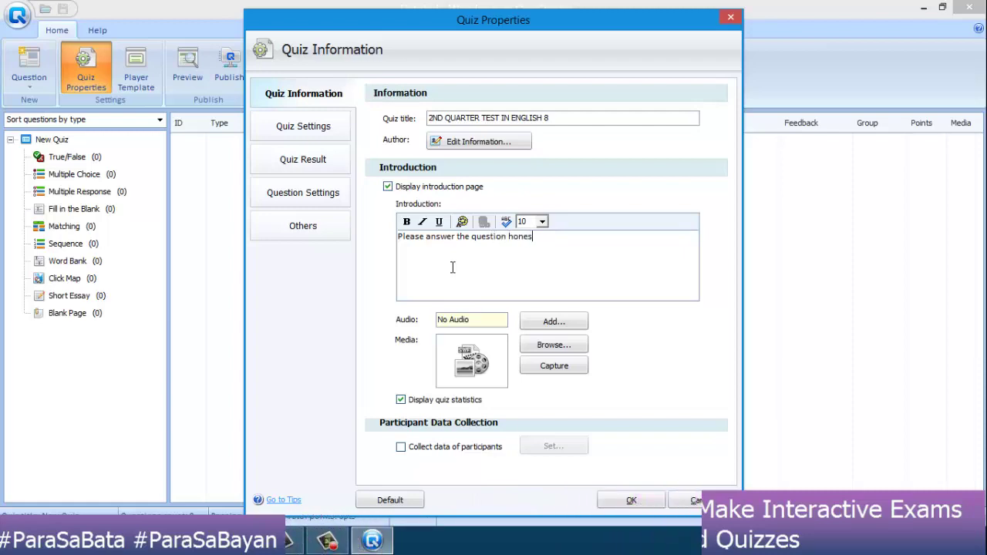
{"action": "type", "text": "ly."}
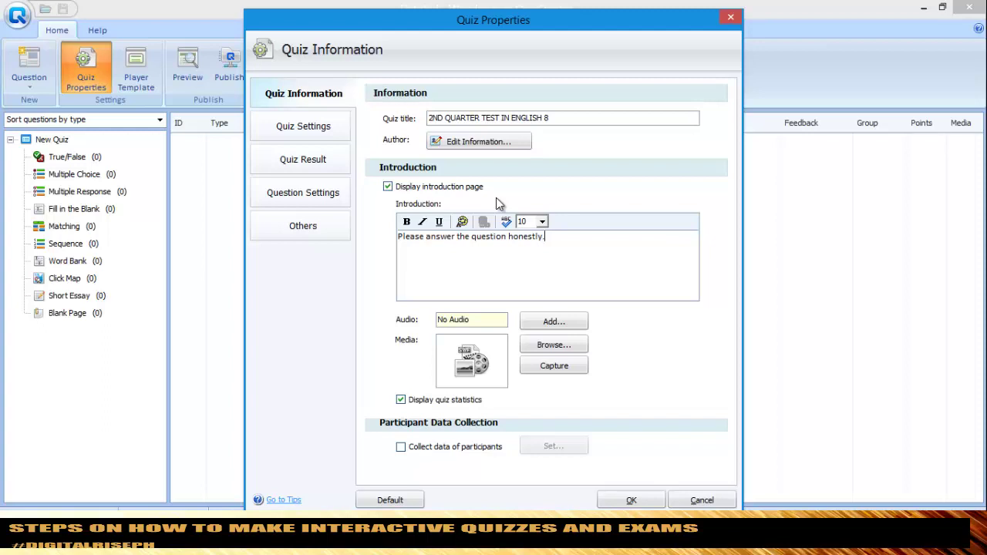
Record a trial introduction audio clip, play it back, then delete it
{"action": "left_click", "coordinate": [491, 320]}
{"action": "left_click", "coordinate": [564, 324]}
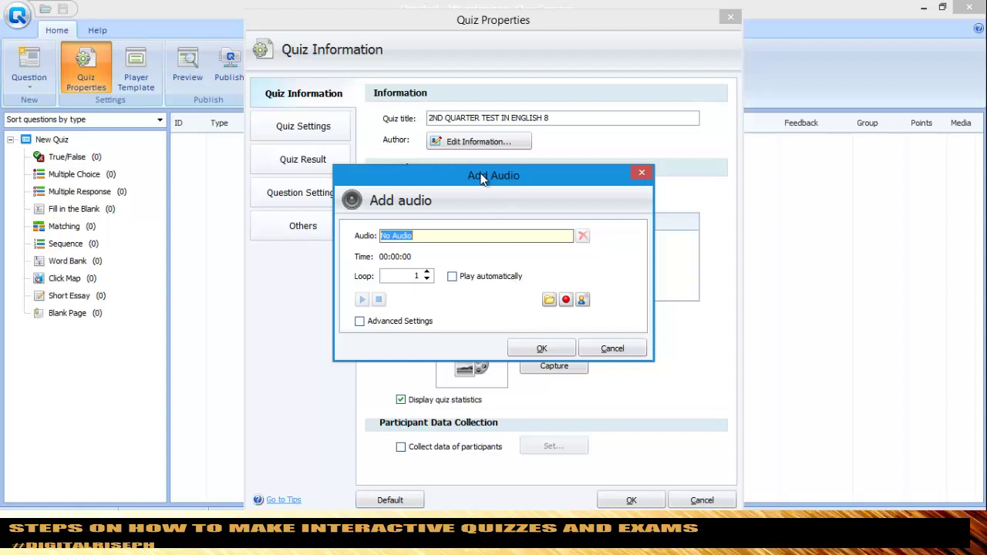
{"action": "left_click", "coordinate": [567, 301]}
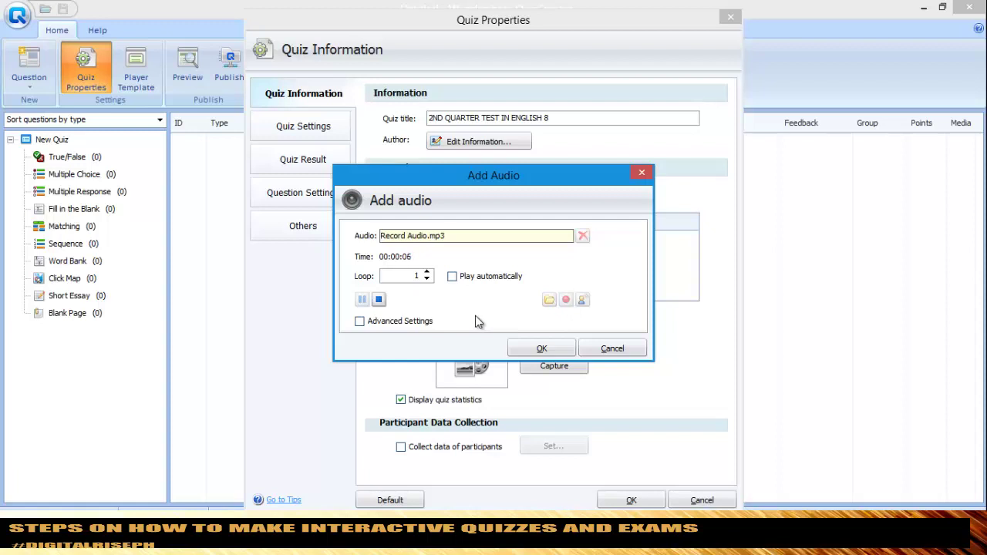
{"action": "left_click", "coordinate": [379, 300]}
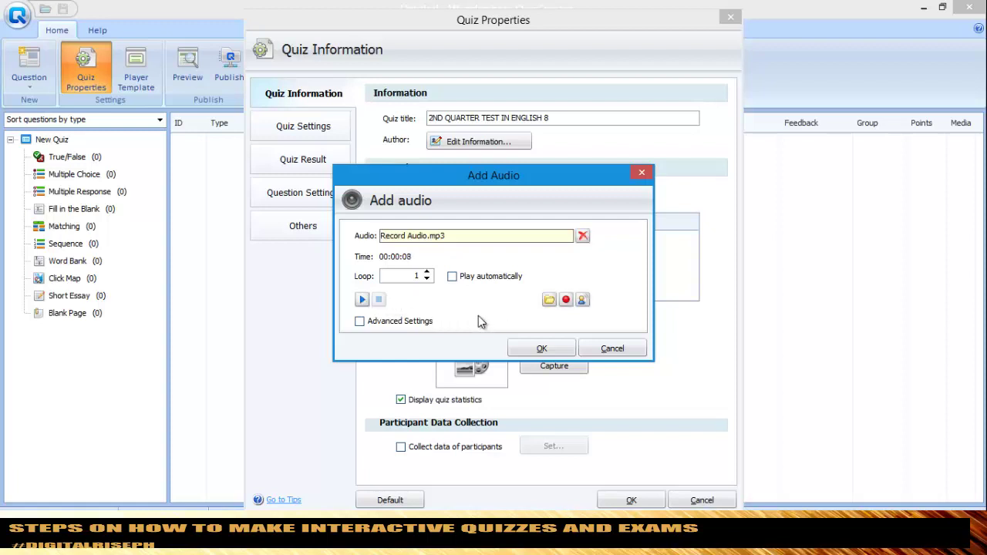
{"action": "left_click", "coordinate": [362, 300]}
{"action": "left_click", "coordinate": [583, 237]}
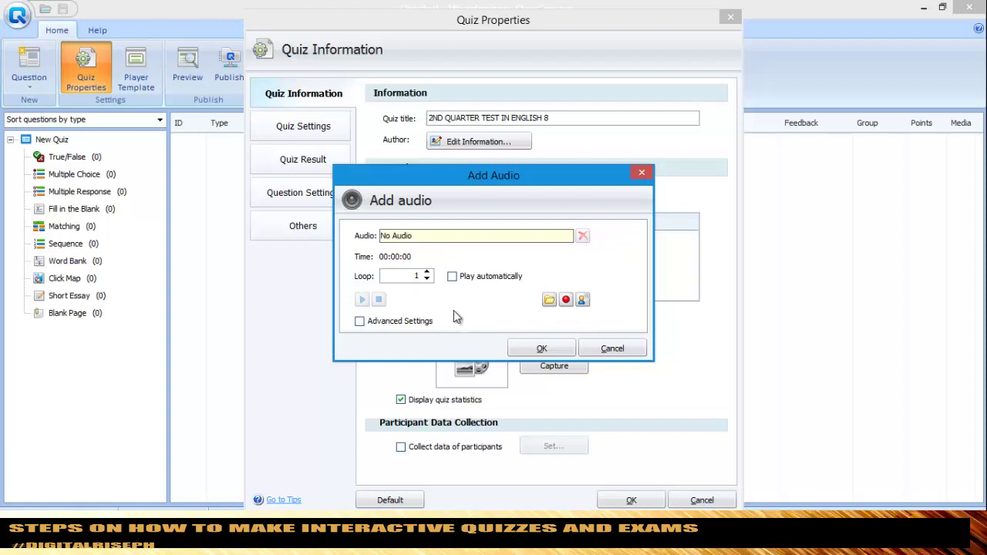
Generate text-to-speech introduction audio and preview it with the DAVID voice
{"action": "left_click", "coordinate": [583, 301]}
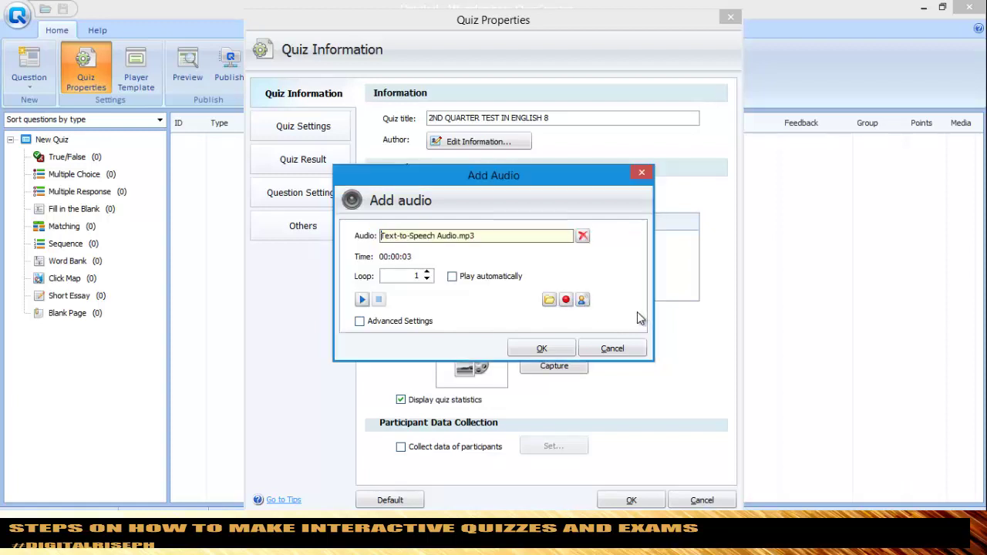
{"action": "left_click", "coordinate": [362, 299]}
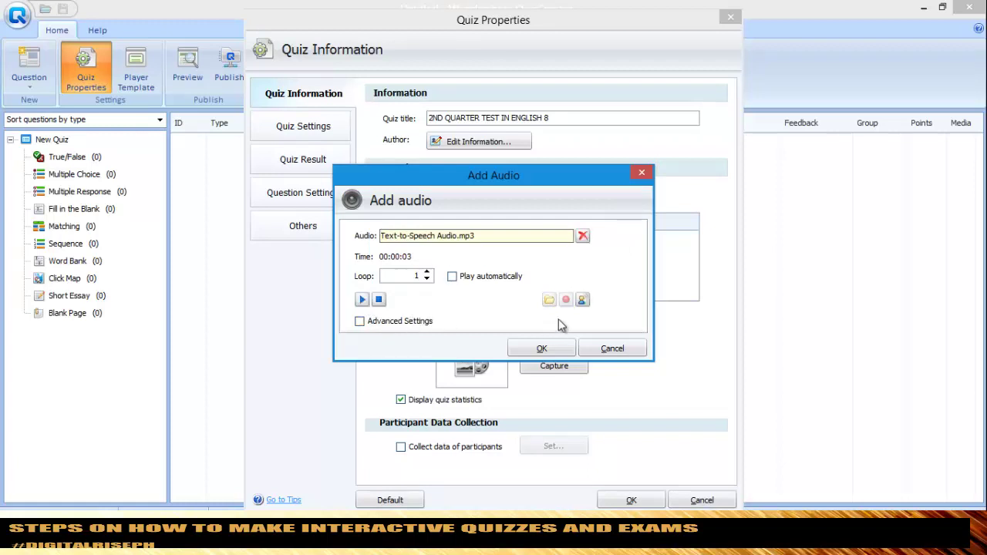
{"action": "left_click", "coordinate": [360, 321]}
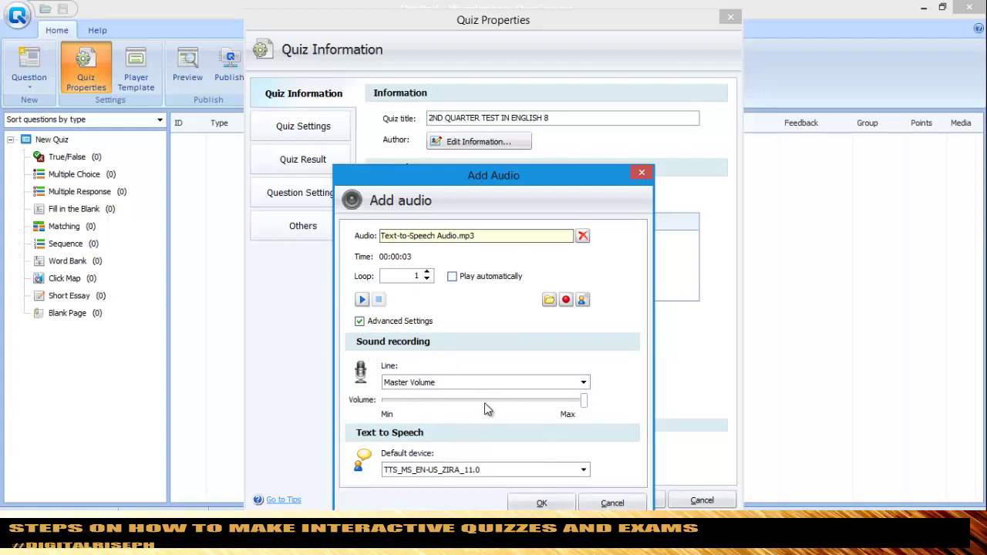
{"action": "left_click", "coordinate": [506, 470]}
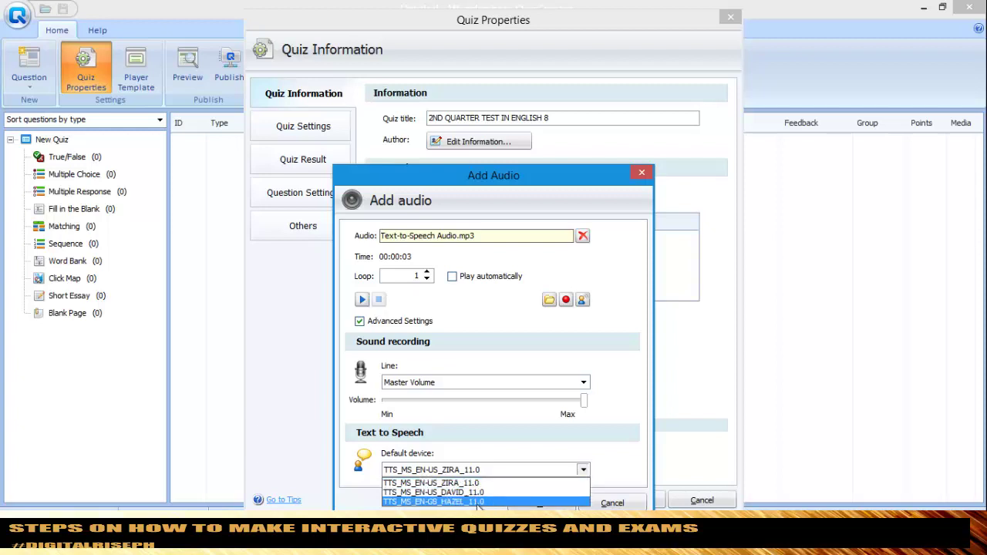
{"action": "left_click", "coordinate": [454, 492]}
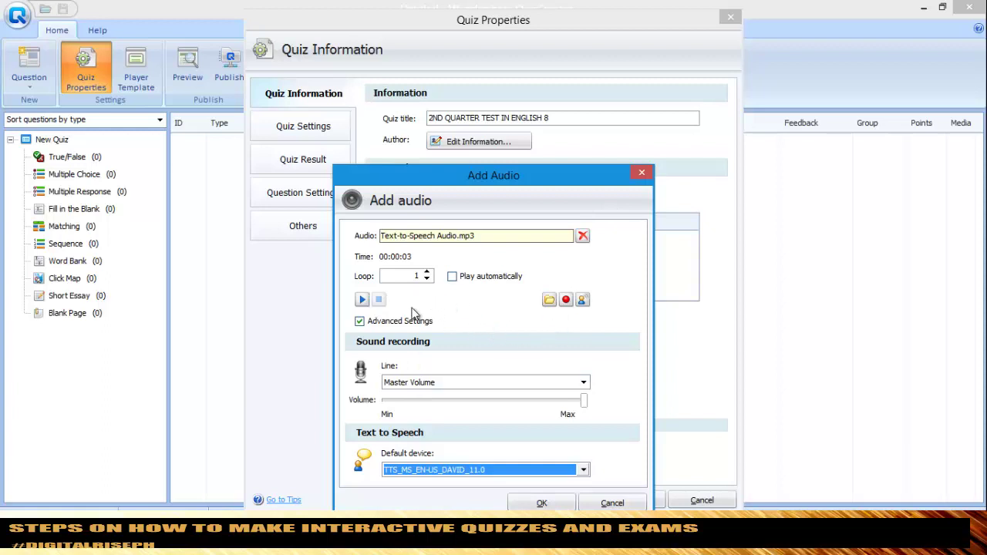
{"action": "left_click", "coordinate": [361, 300]}
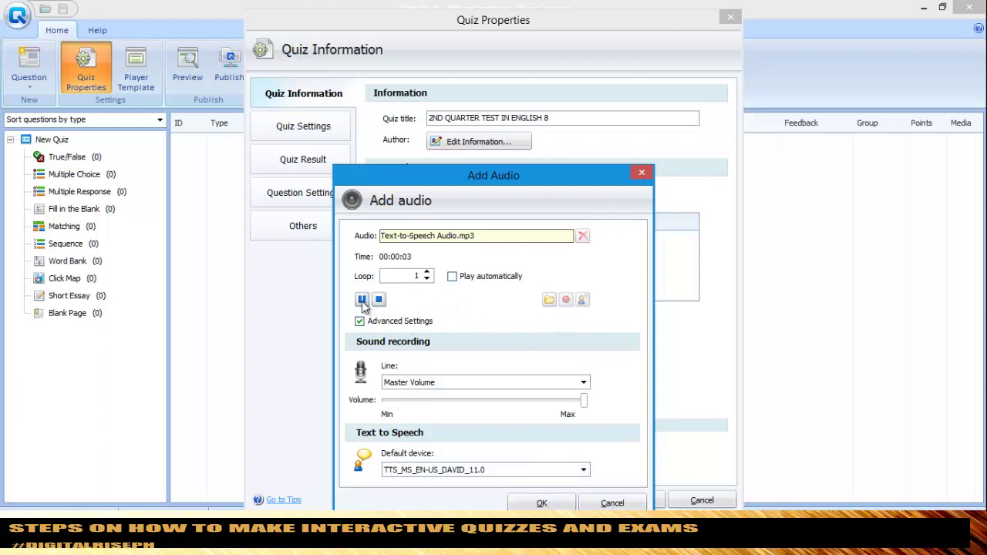
{"action": "left_click", "coordinate": [378, 299]}
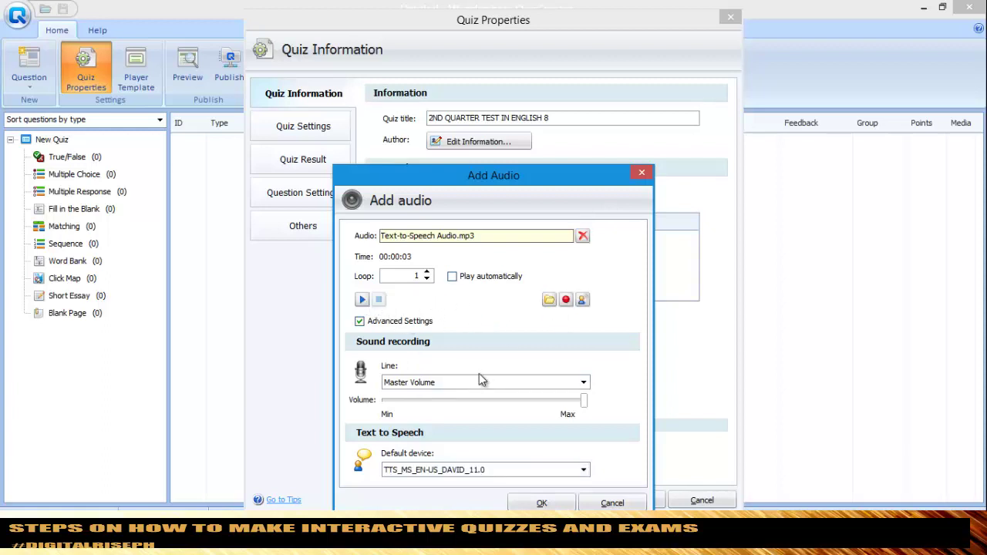
Regenerate the text-to-speech audio, set it to loop twice, and attach it
{"action": "left_click", "coordinate": [583, 236]}
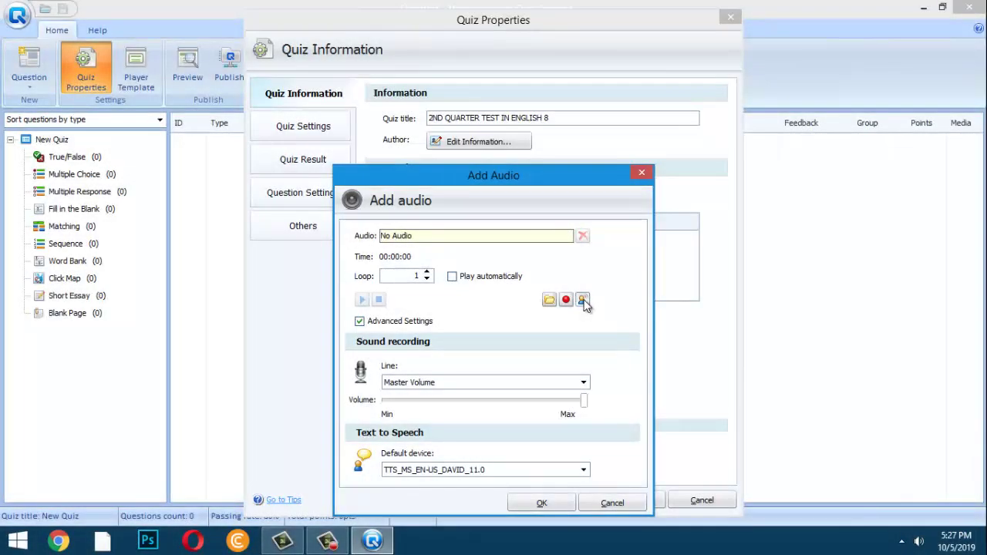
{"action": "left_click", "coordinate": [583, 301]}
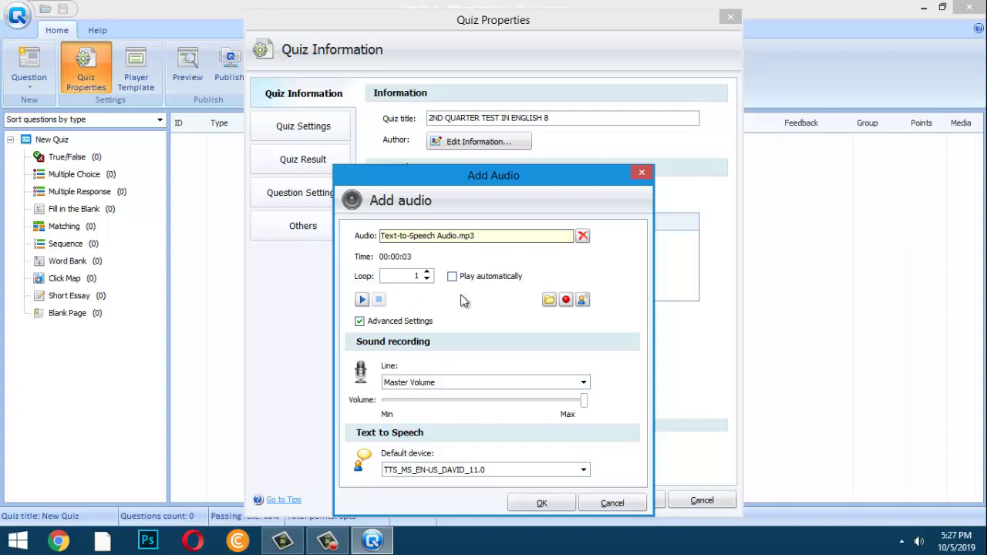
{"action": "left_click", "coordinate": [426, 273]}
{"action": "left_click", "coordinate": [541, 503]}
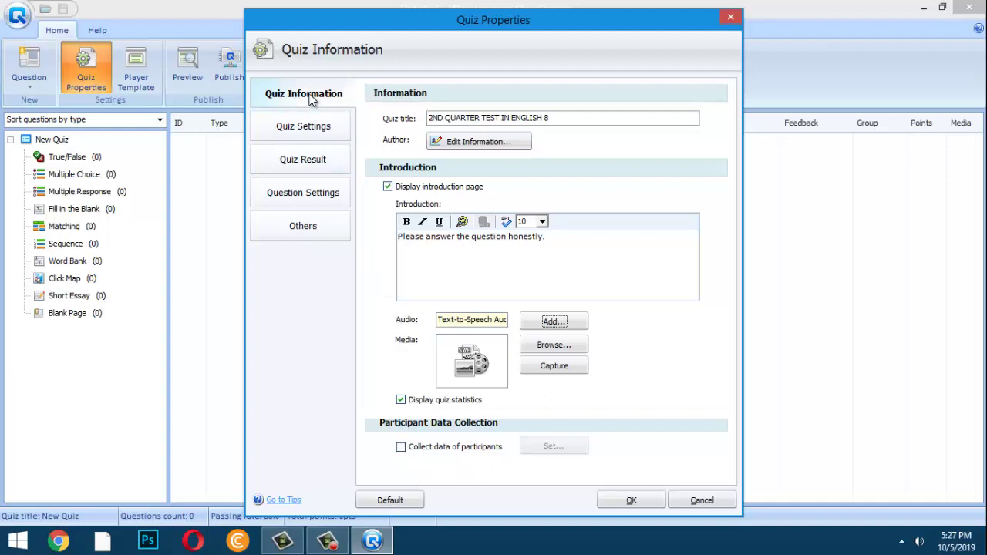
Enable participant data collection with First Name and Last Name marked Required
{"action": "left_click", "coordinate": [401, 447]}
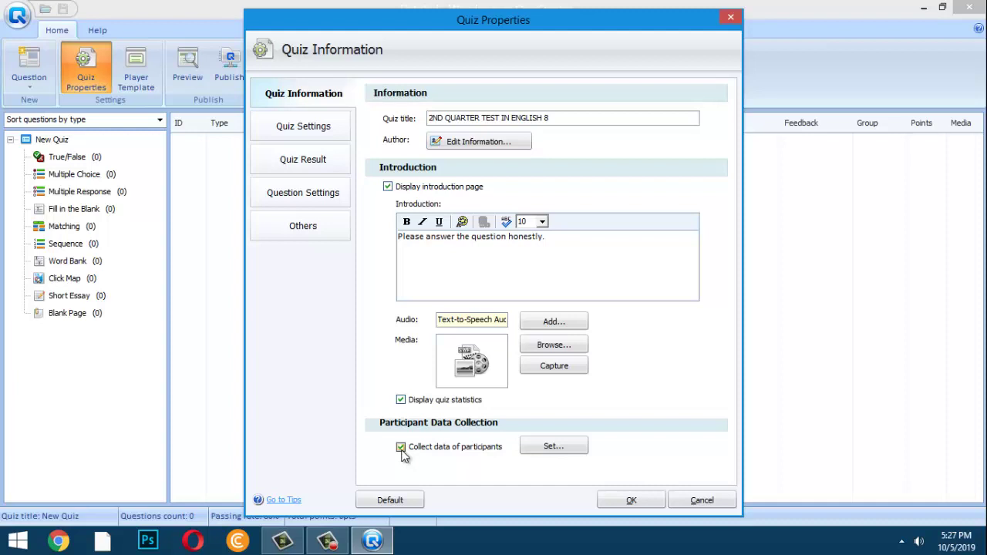
{"action": "left_click", "coordinate": [555, 448]}
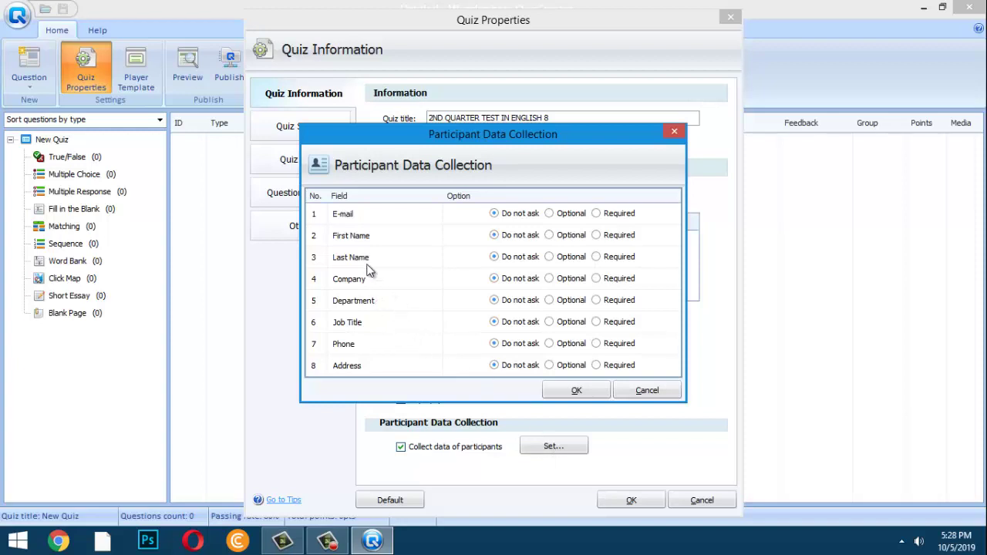
{"action": "left_click", "coordinate": [596, 236]}
{"action": "left_click", "coordinate": [595, 256]}
{"action": "left_click", "coordinate": [577, 390]}
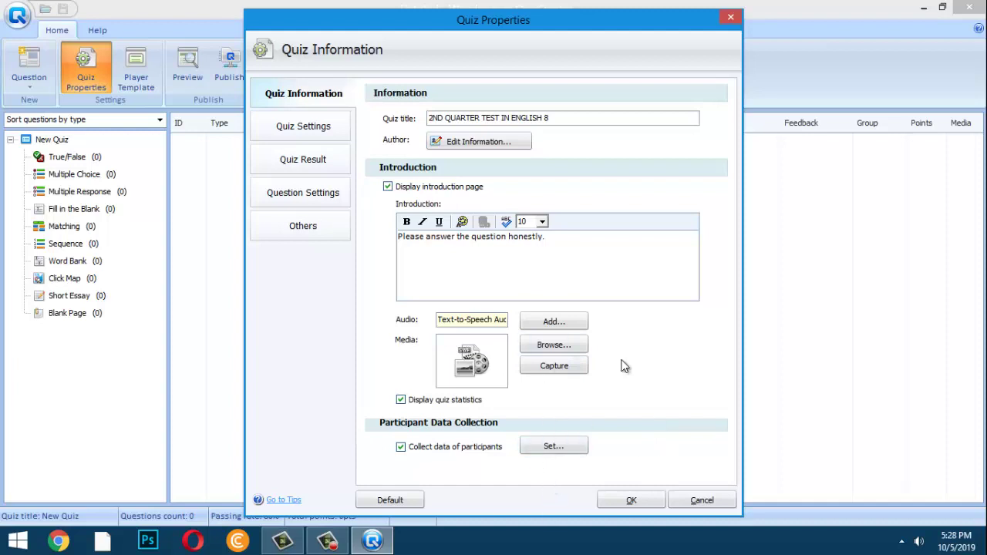
Change the passing rate from 80 to 75%
{"action": "left_click", "coordinate": [340, 133]}
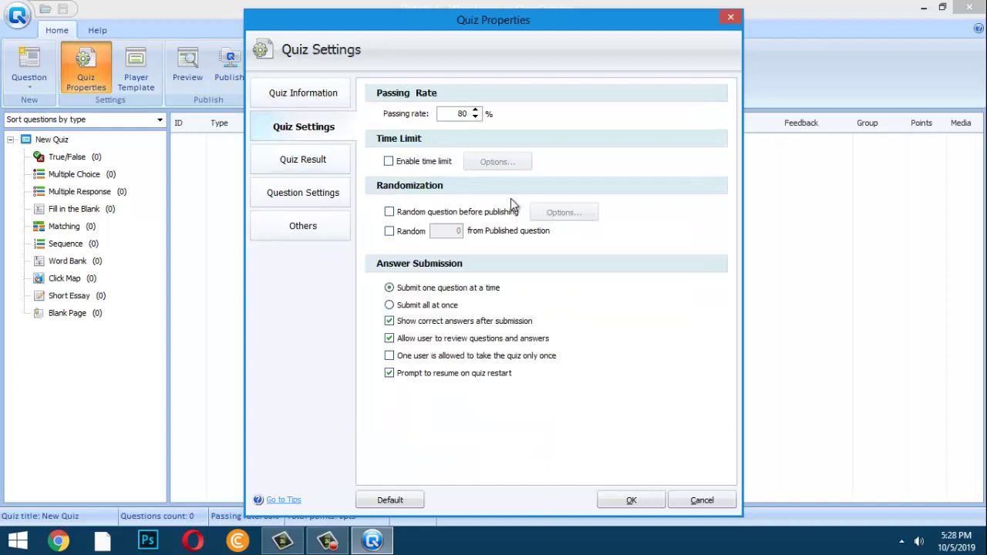
{"action": "double_click", "coordinate": [461, 113]}
{"action": "type", "text": "75"}
End the quiz after 60 minutes and randomize questions before publishing
{"action": "left_click", "coordinate": [389, 162]}
{"action": "left_click", "coordinate": [497, 162]}
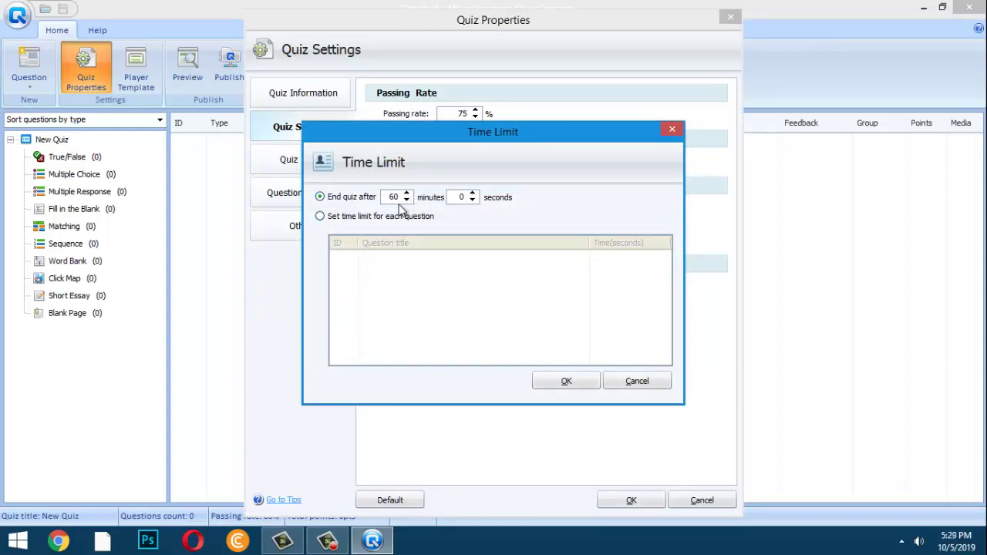
{"action": "left_click", "coordinate": [320, 217]}
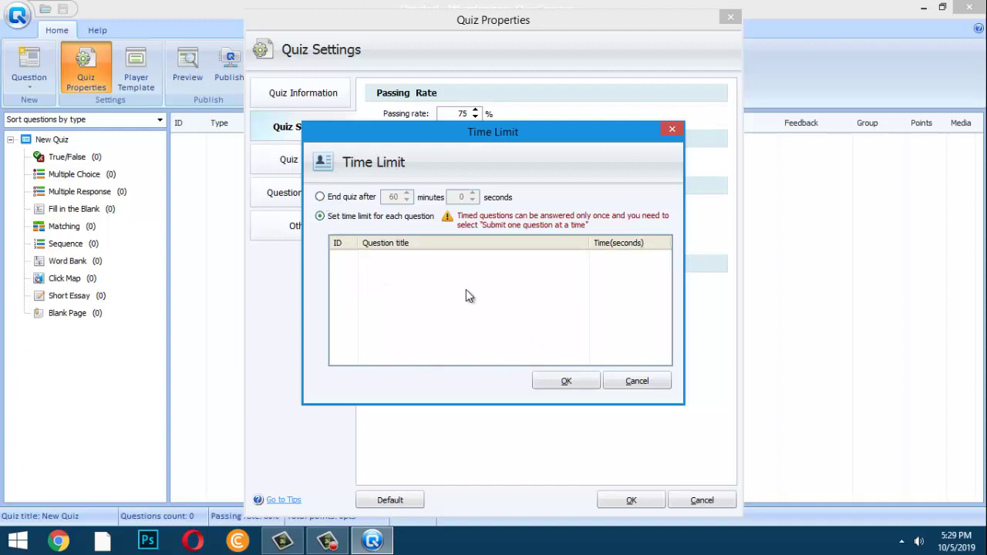
{"action": "left_click", "coordinate": [320, 197]}
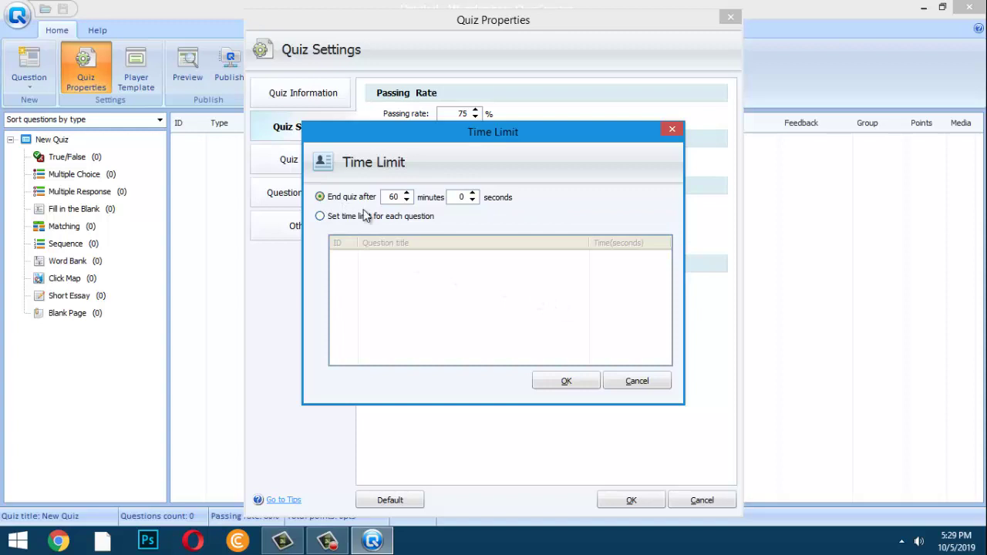
{"action": "left_click", "coordinate": [566, 381]}
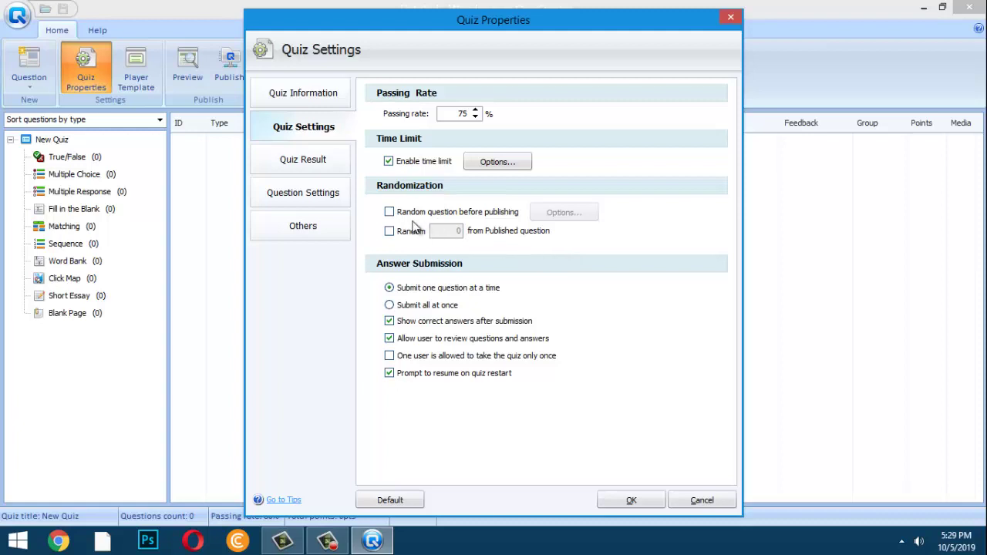
{"action": "left_click", "coordinate": [389, 213]}
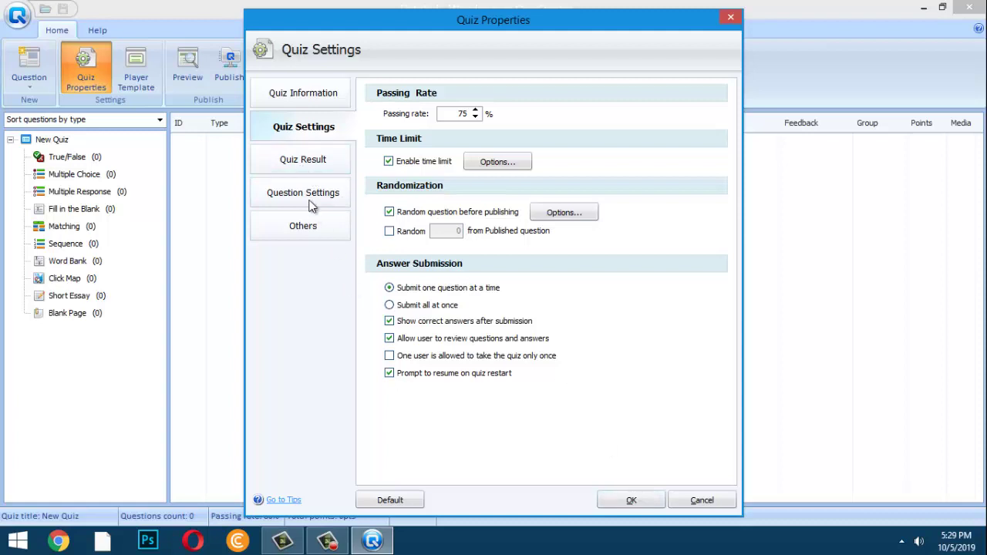
{"action": "left_click", "coordinate": [301, 162]}
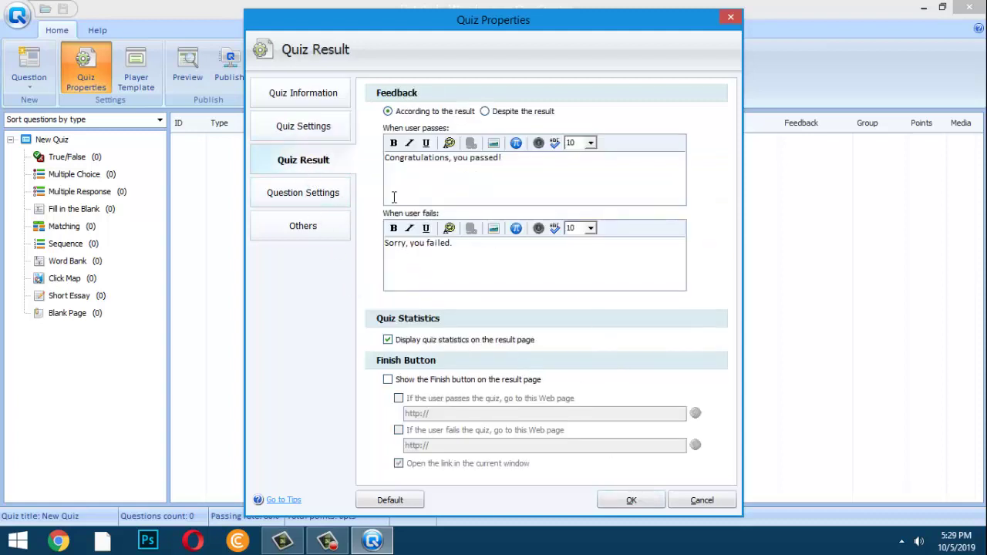
Review the pass feedback message, then switch to the Question Settings page
{"action": "left_click_drag", "start_coordinate": [504, 158], "coordinate": [356, 166]}
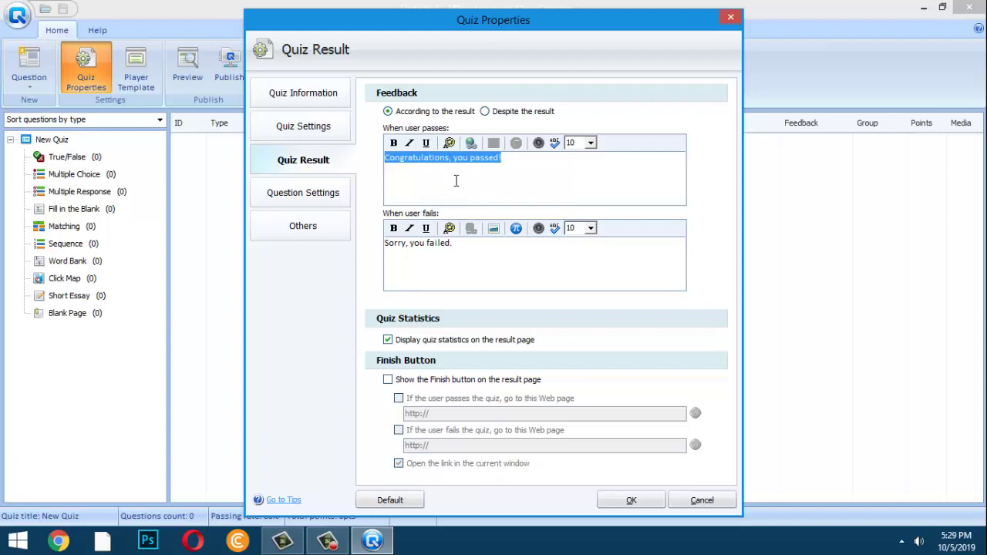
{"action": "left_click", "coordinate": [504, 159]}
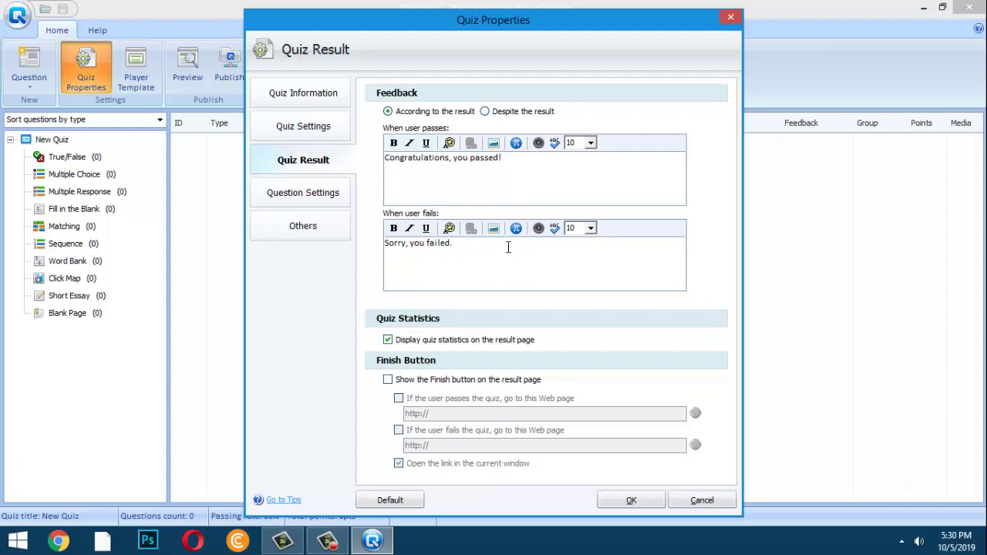
{"action": "left_click", "coordinate": [304, 202]}
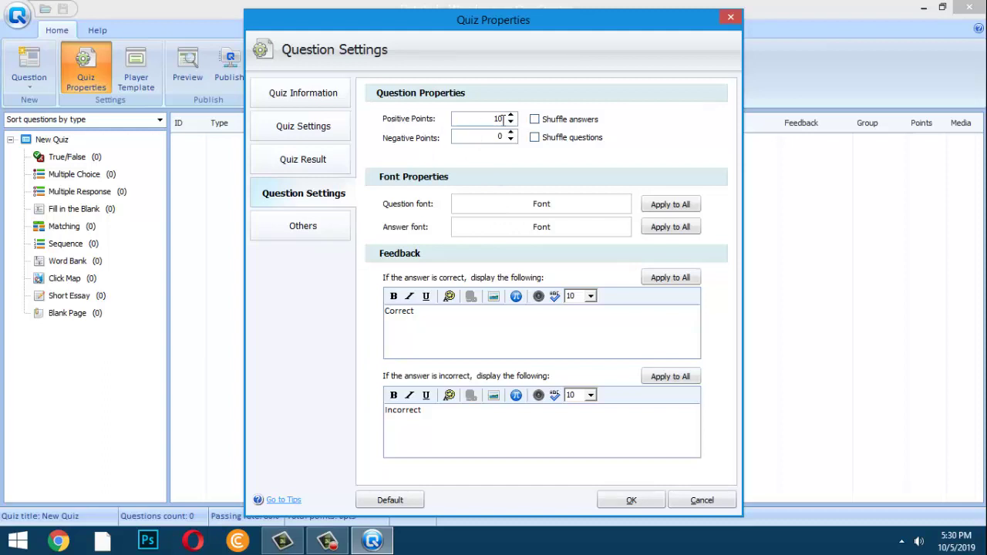
Set Positive Points to 1 and select the Correct and Incorrect feedback words
{"action": "left_click_drag", "start_coordinate": [503, 118], "coordinate": [469, 116]}
{"action": "type", "text": "1"}
{"action": "left_click", "coordinate": [425, 314]}
{"action": "double_click", "coordinate": [414, 312]}
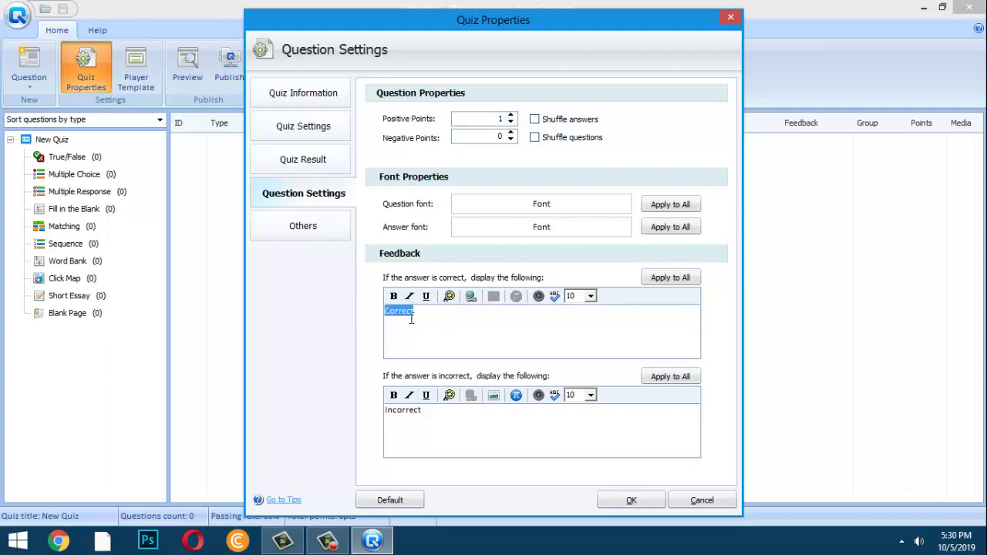
{"action": "left_click", "coordinate": [433, 414]}
{"action": "double_click", "coordinate": [409, 413]}
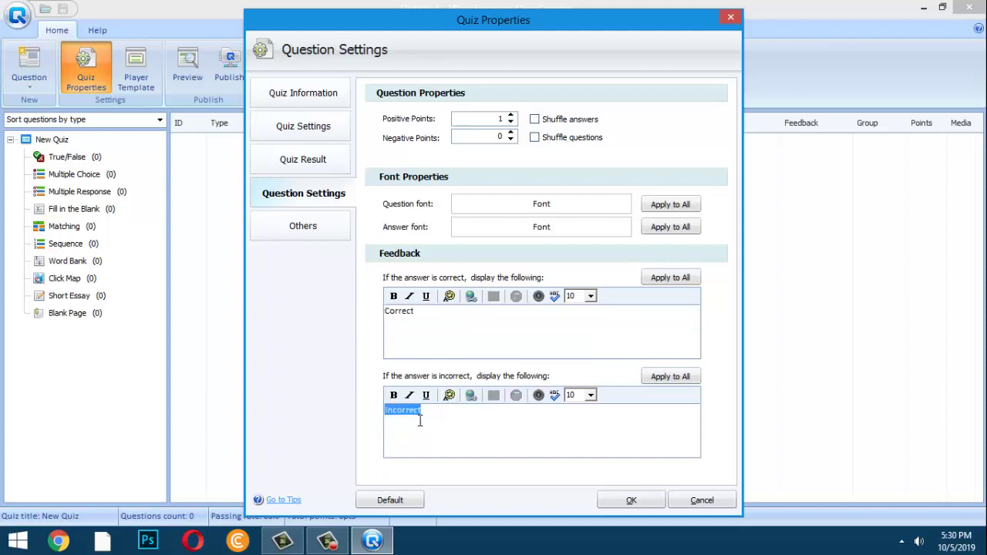
{"action": "left_click", "coordinate": [427, 415]}
{"action": "double_click", "coordinate": [425, 414]}
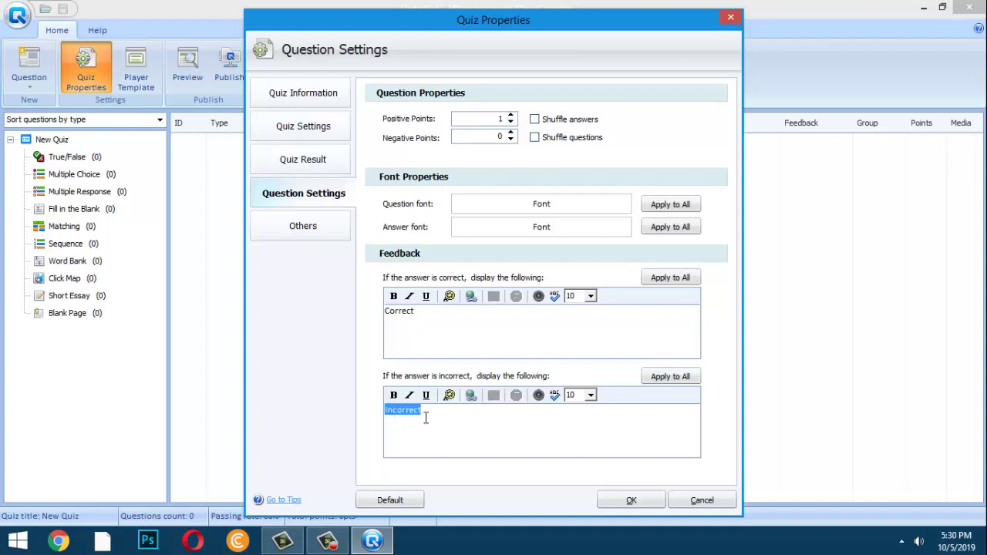
{"action": "left_click", "coordinate": [433, 344]}
{"action": "left_click_drag", "start_coordinate": [435, 319], "coordinate": [381, 320]}
Apply the Quiz Properties password and page meta settings, then show the question type list
{"action": "left_click", "coordinate": [303, 226]}
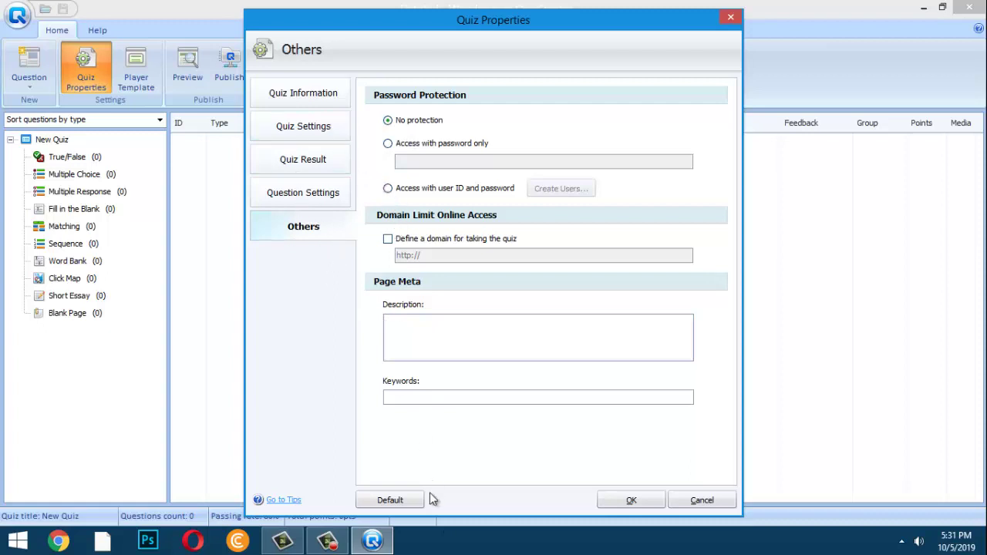
{"action": "left_click", "coordinate": [631, 501]}
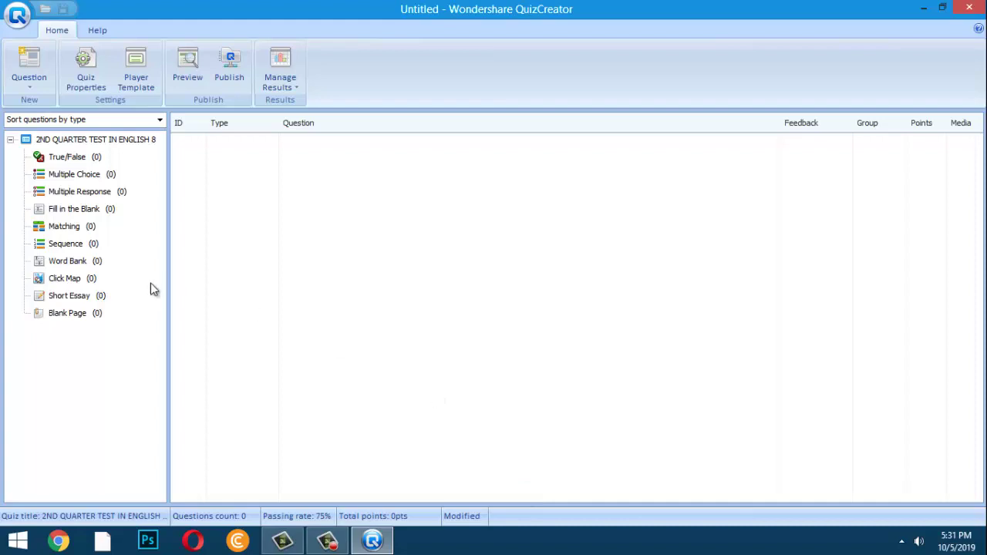
{"action": "left_click", "coordinate": [29, 85]}
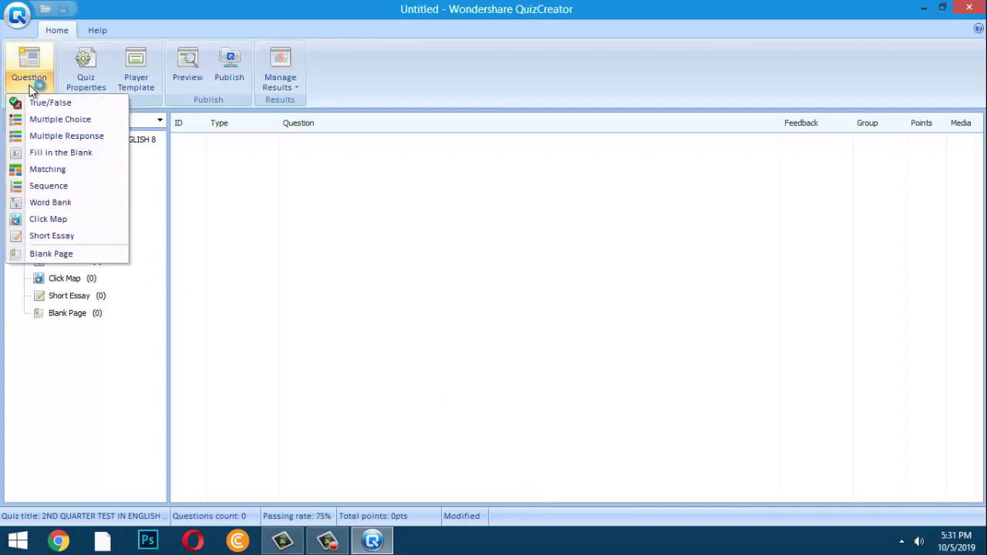
Open the New Question chooser and preview the Multiple Choice and Multiple Response types
{"action": "left_click", "coordinate": [23, 58]}
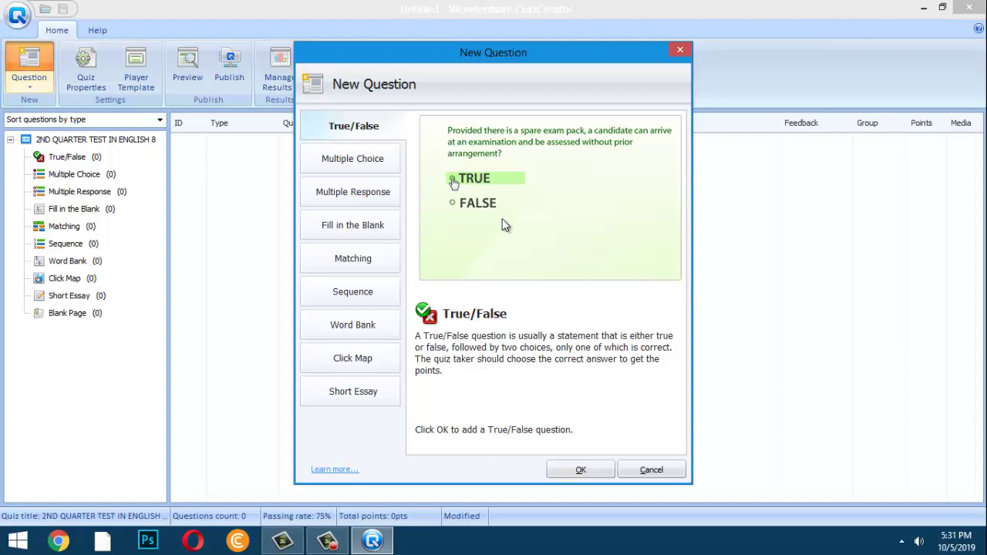
{"action": "left_click", "coordinate": [374, 169]}
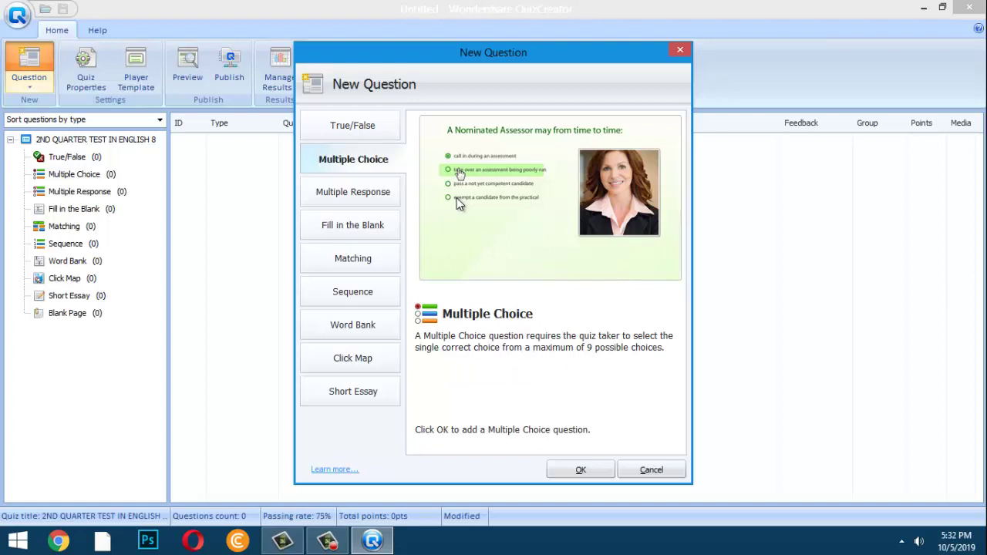
{"action": "left_click", "coordinate": [345, 201]}
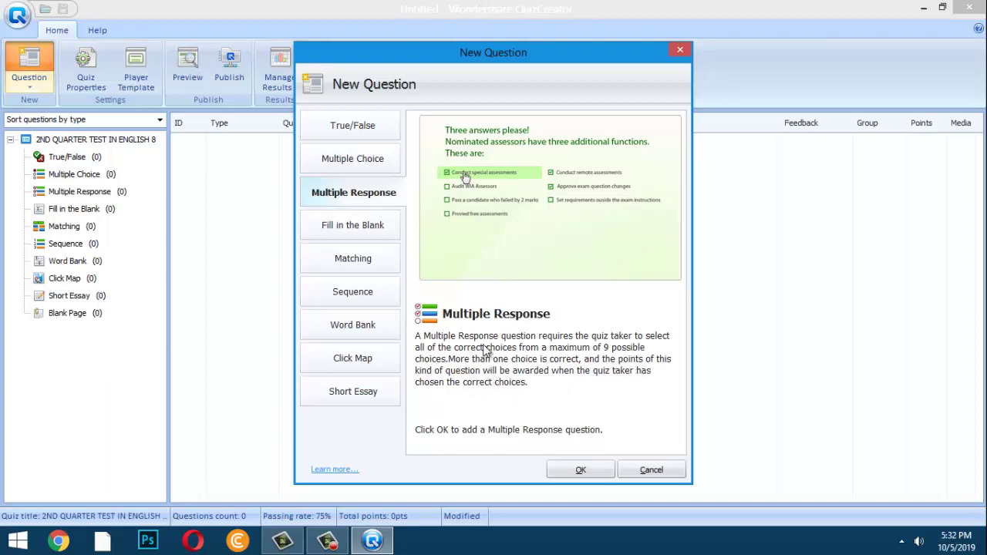
Preview the Fill in the Blank, Matching and Sequence (up to 9 items) question types
{"action": "left_click", "coordinate": [355, 227]}
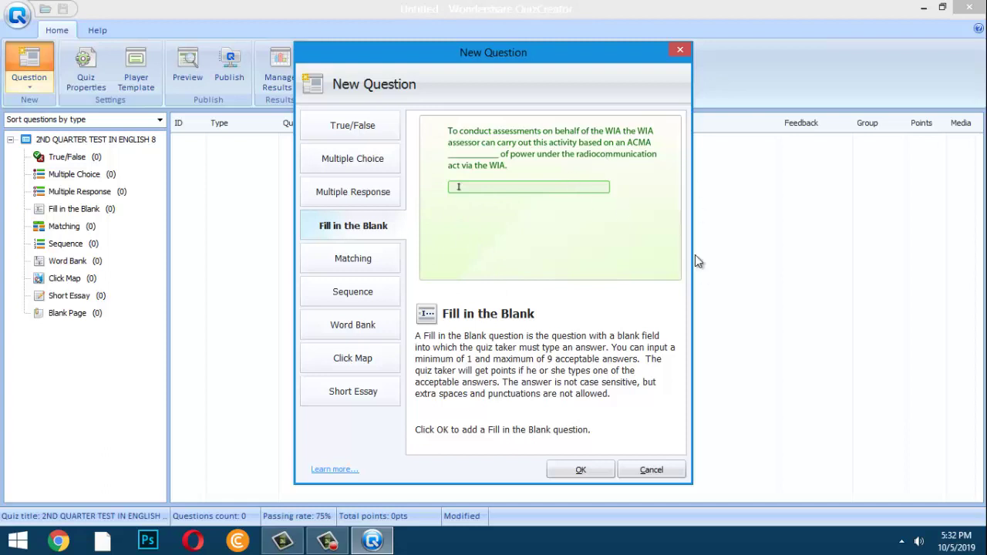
{"action": "left_click", "coordinate": [361, 260]}
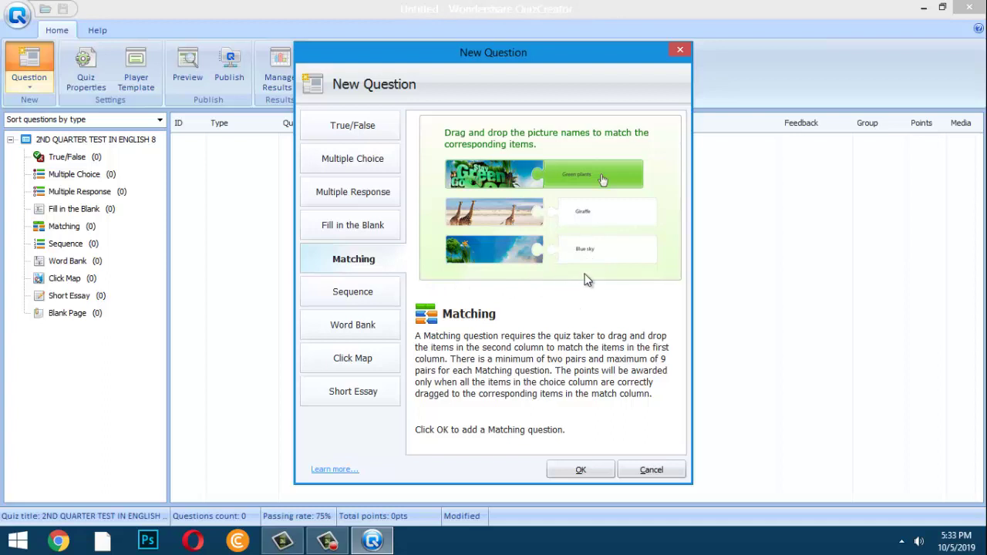
{"action": "left_click", "coordinate": [341, 296]}
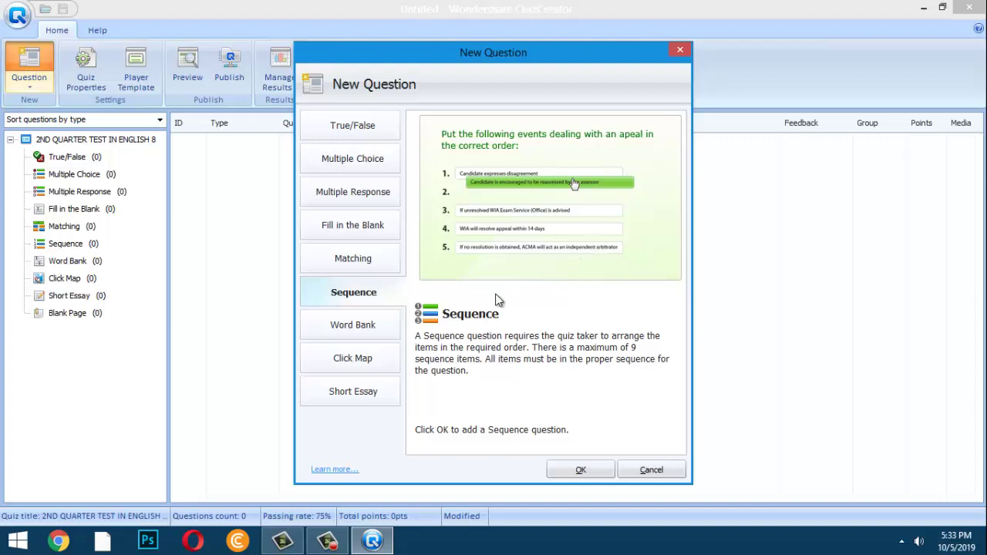
Preview the Word Bank type, then Click Map with up to 9 correct areas
{"action": "left_click", "coordinate": [343, 327]}
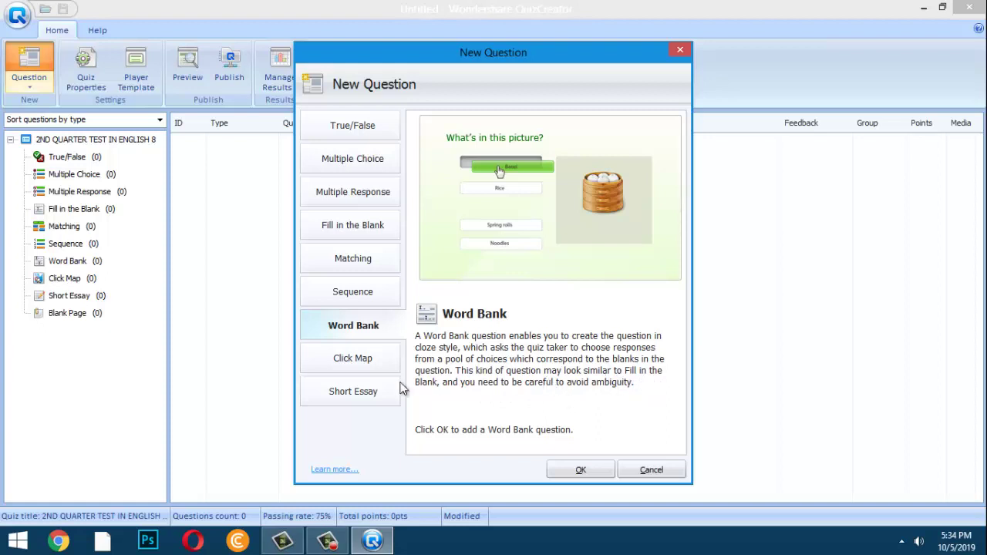
{"action": "left_click", "coordinate": [359, 366]}
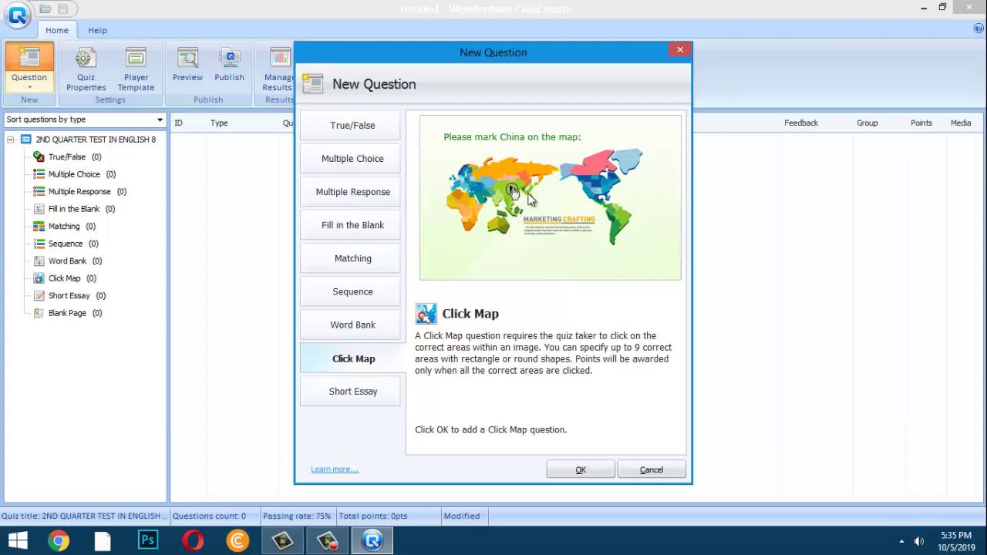
Preview Short Essay, then return to Click Map and create a Click Map question
{"action": "left_click", "coordinate": [352, 402]}
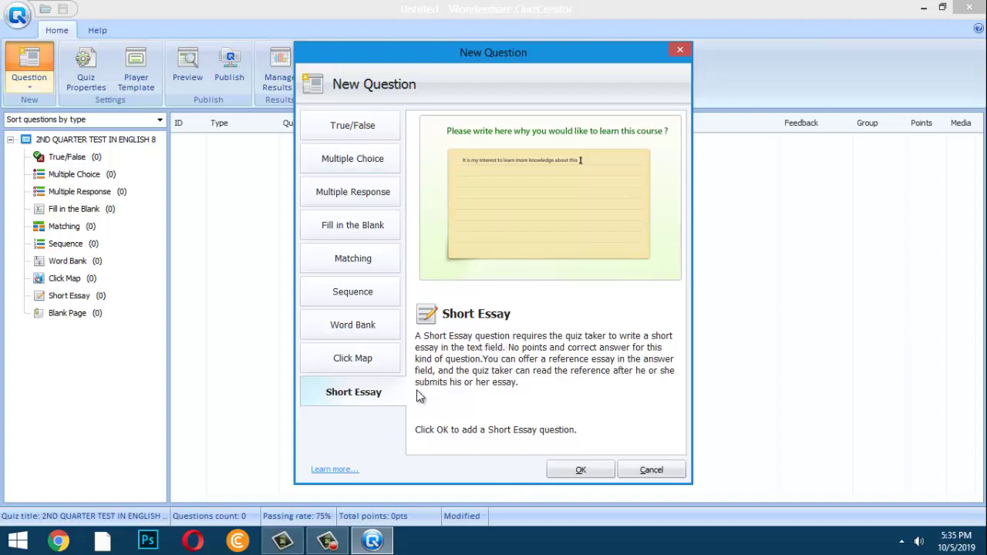
{"action": "left_click", "coordinate": [357, 356]}
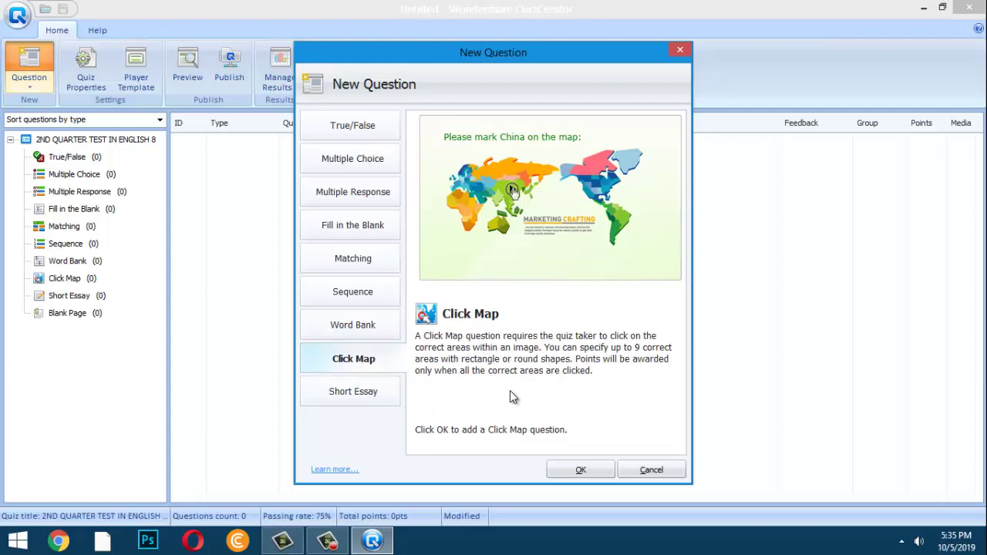
{"action": "left_click", "coordinate": [578, 471]}
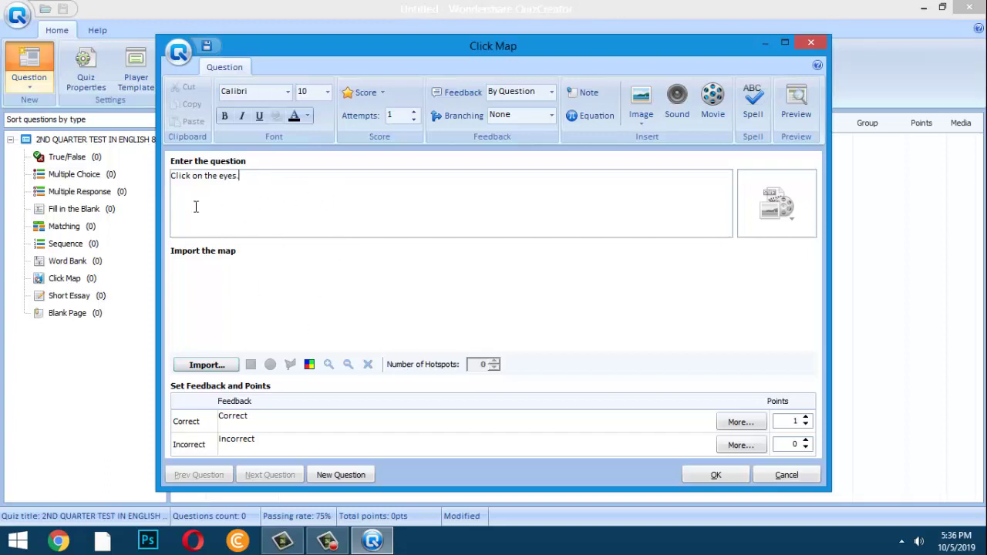
Import IMG_20190525_095439 from the Desktop folder as the Click Map picture
{"action": "left_click", "coordinate": [222, 365]}
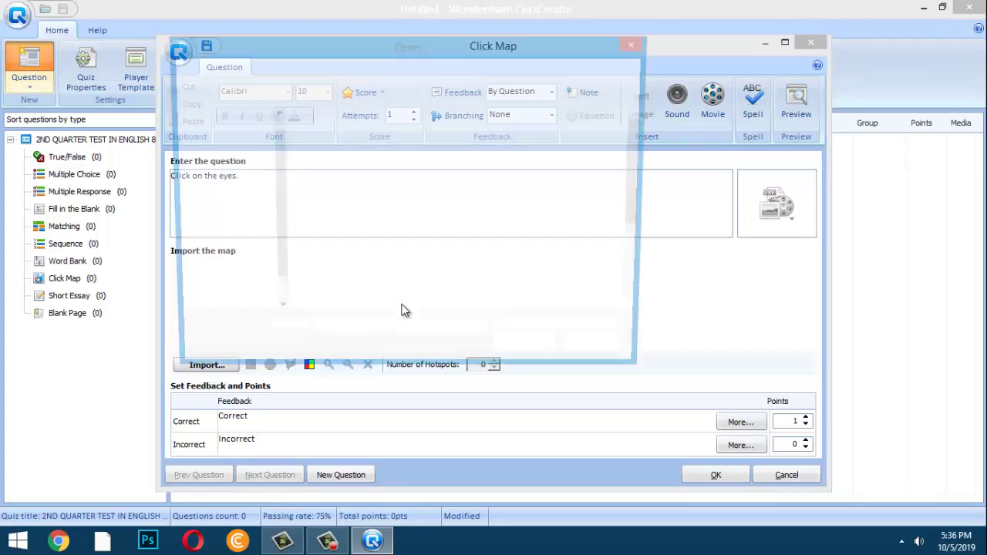
{"action": "left_click", "coordinate": [219, 137]}
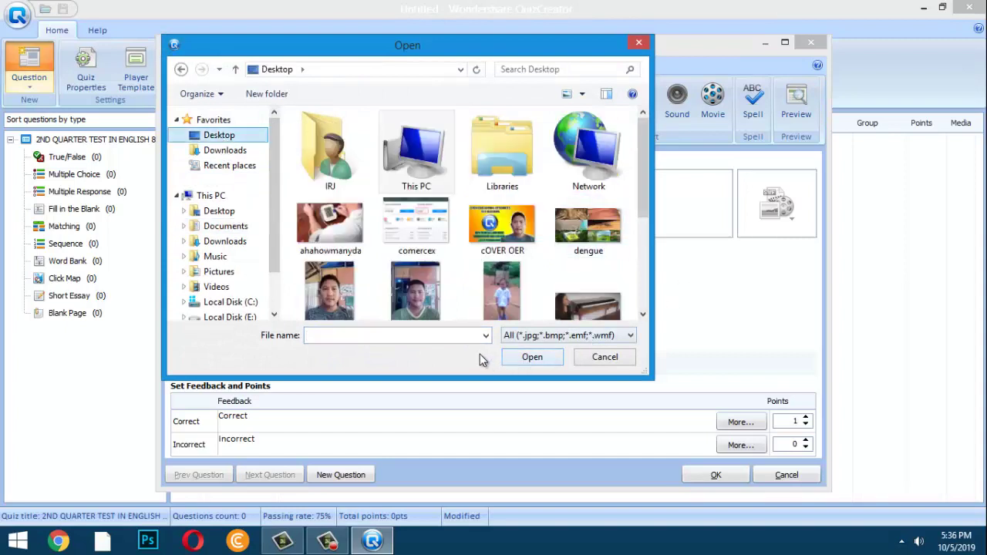
{"action": "left_click_drag", "start_coordinate": [643, 170], "coordinate": [646, 200]}
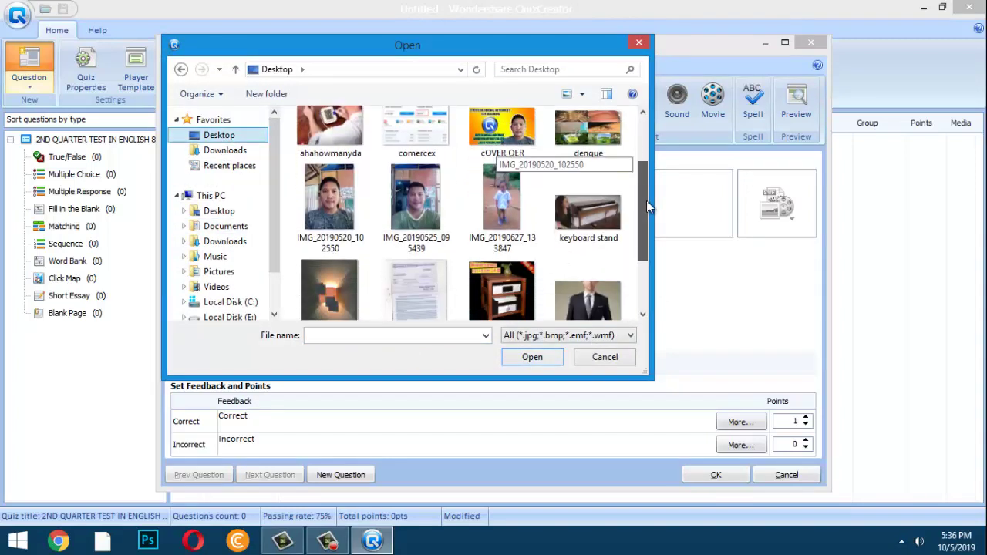
{"action": "mouse_move", "coordinate": [652, 224]}
{"action": "left_mouse_down"}
{"action": "mouse_move", "coordinate": [657, 278]}
{"action": "mouse_move", "coordinate": [669, 199]}
{"action": "mouse_move", "coordinate": [668, 215]}
{"action": "left_mouse_up"}
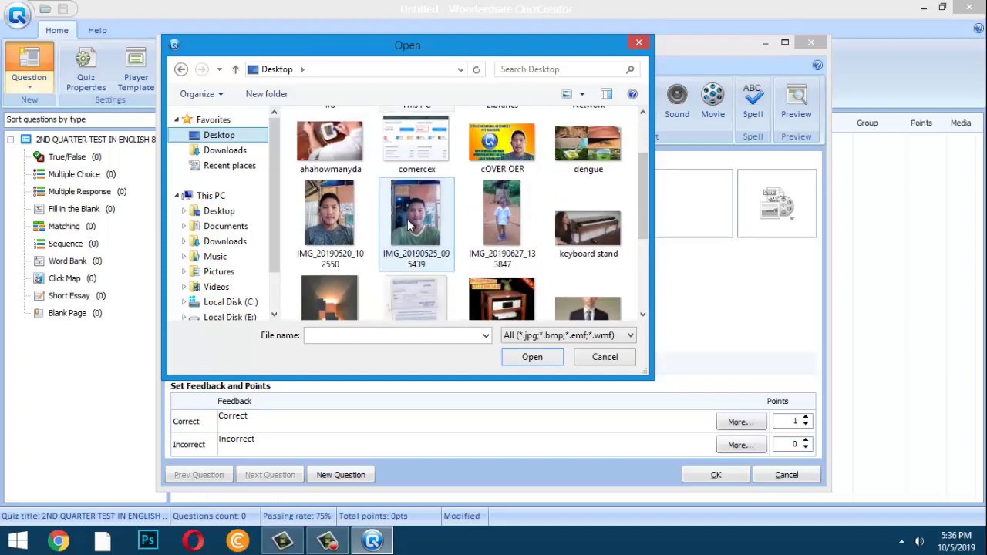
{"action": "left_click", "coordinate": [413, 228]}
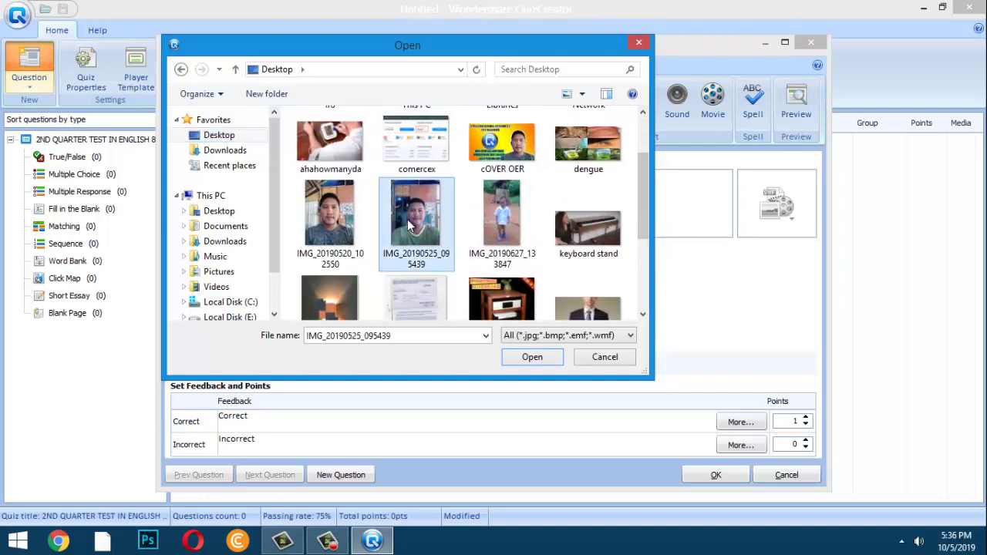
{"action": "left_click", "coordinate": [522, 359]}
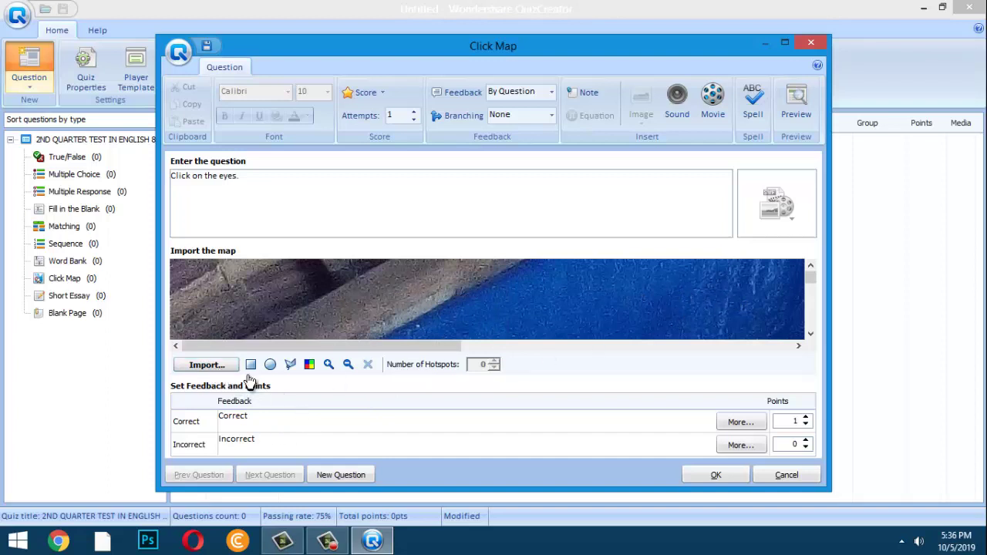
Zoom the map photo out two levels and scroll up to frame the man's face
{"action": "left_click", "coordinate": [348, 365]}
{"action": "left_click", "coordinate": [348, 365]}
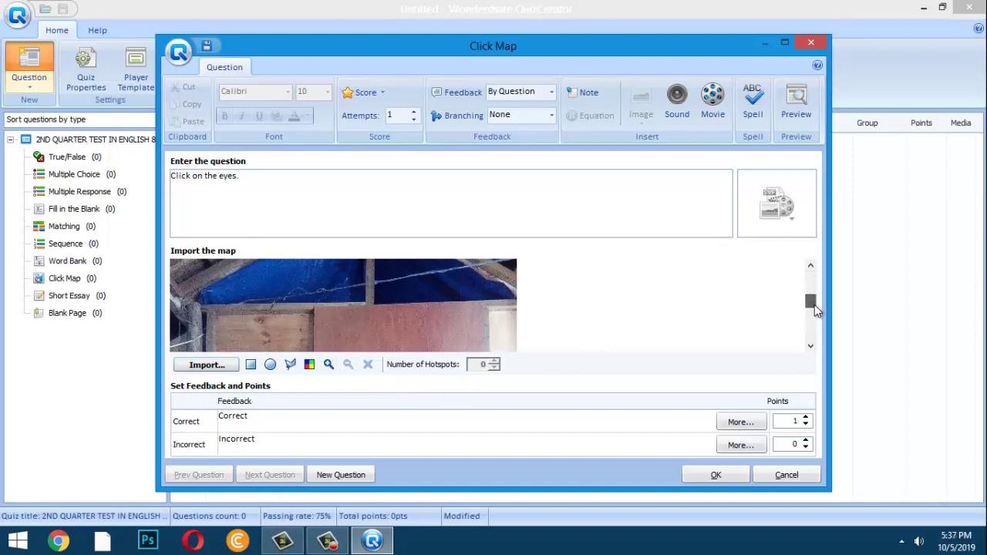
{"action": "left_click_drag", "start_coordinate": [810, 304], "coordinate": [815, 345]}
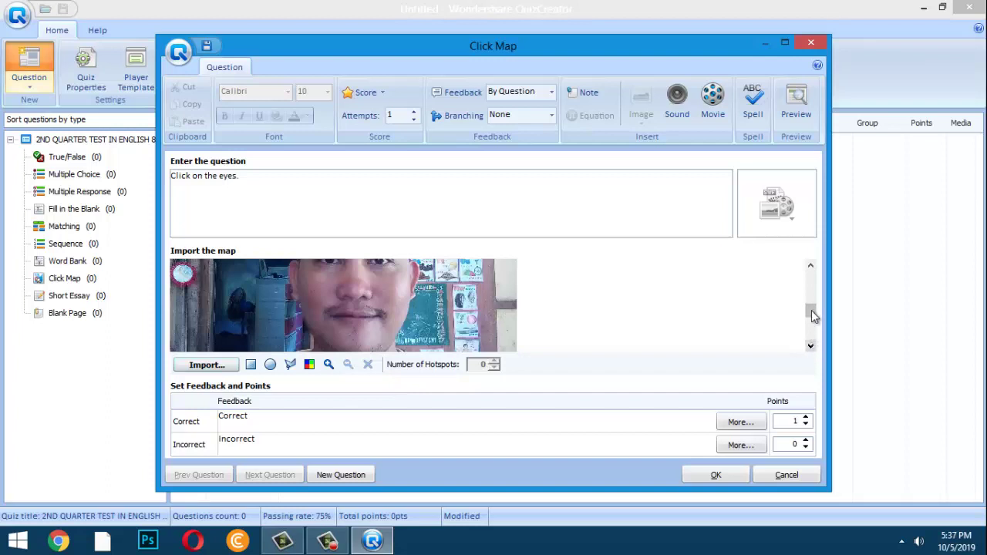
{"action": "left_click", "coordinate": [811, 267]}
{"action": "left_click", "coordinate": [810, 268]}
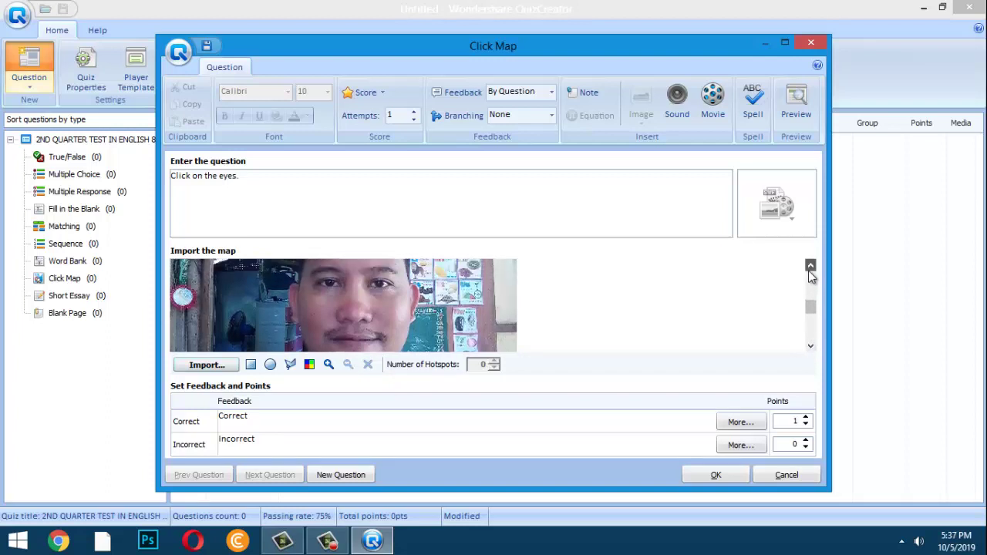
Draw rectangular hotspots over the left and right eyes and set Number of Hotspots to 2
{"action": "left_click", "coordinate": [251, 368]}
{"action": "left_click", "coordinate": [250, 366]}
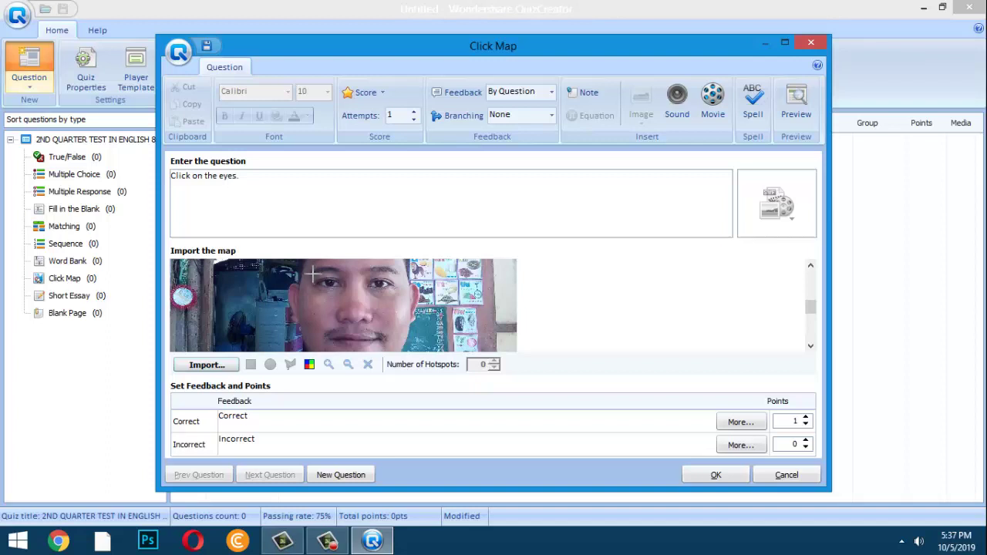
{"action": "left_click_drag", "start_coordinate": [311, 269], "coordinate": [345, 293]}
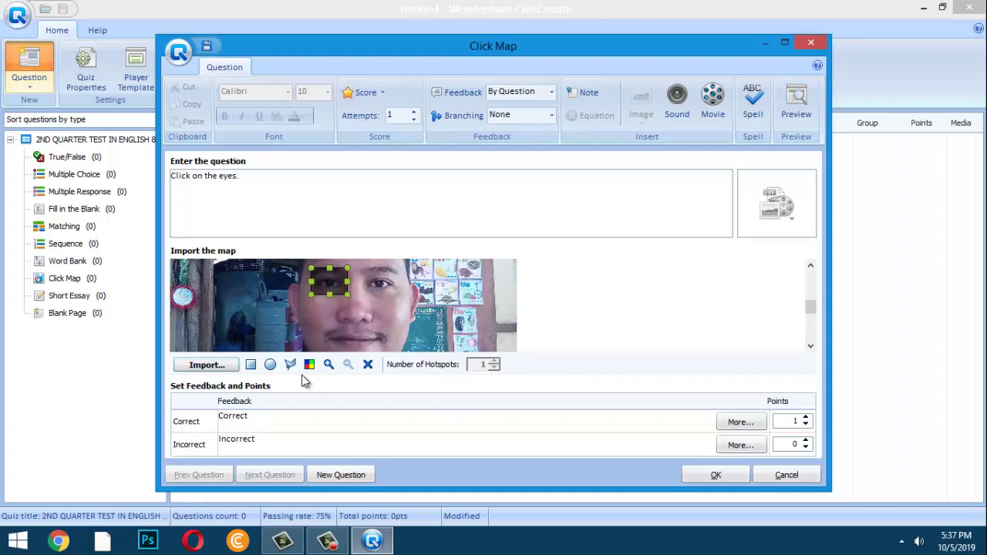
{"action": "left_click", "coordinate": [251, 365]}
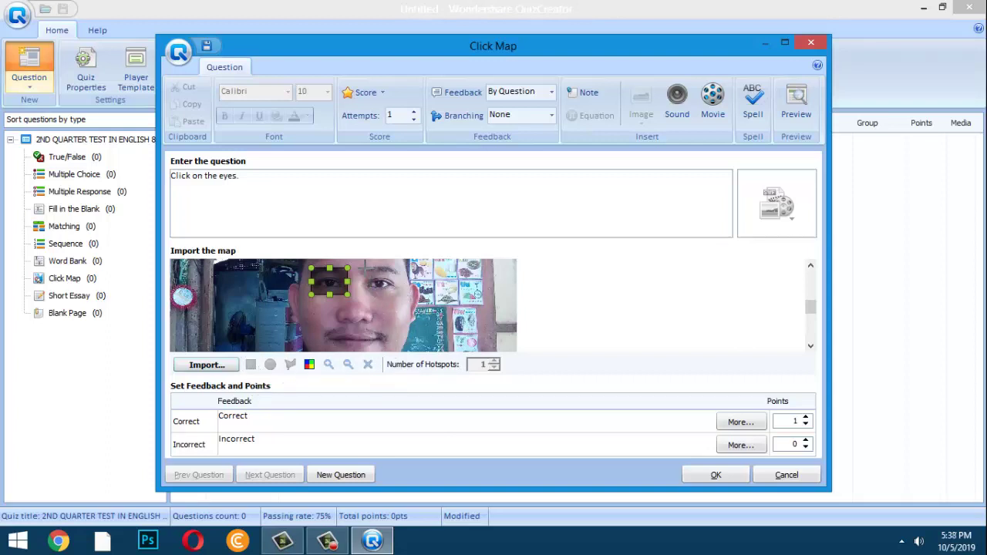
{"action": "left_click_drag", "start_coordinate": [383, 268], "coordinate": [403, 299]}
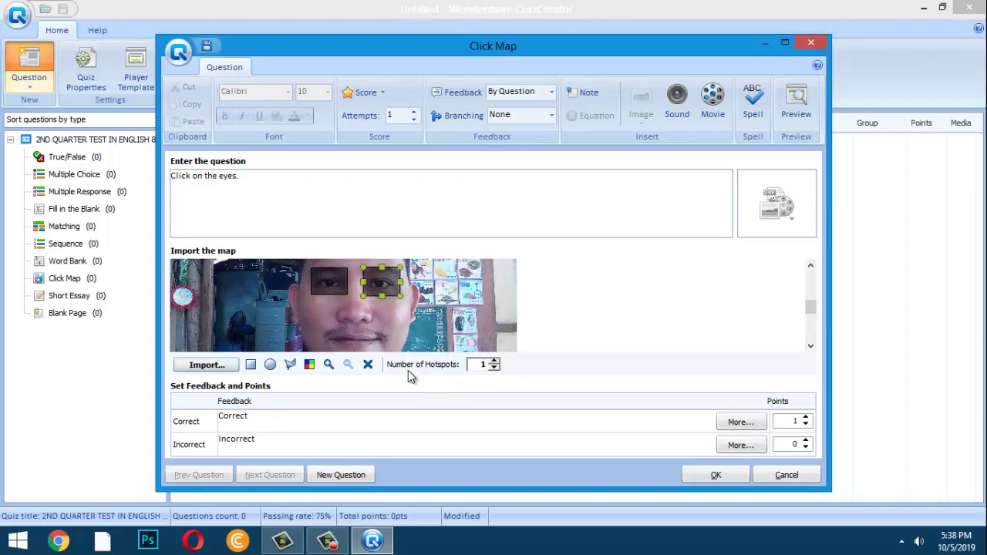
{"action": "double_click", "coordinate": [472, 364]}
{"action": "type", "text": "2"}
Save the Click Map question and launch the quiz preview
{"action": "left_click", "coordinate": [711, 475]}
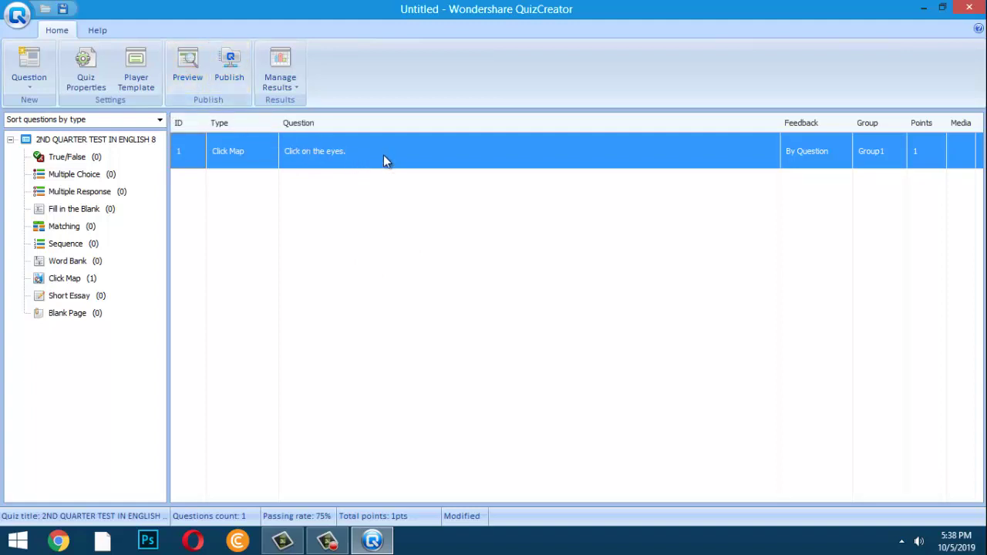
{"action": "left_click", "coordinate": [187, 66]}
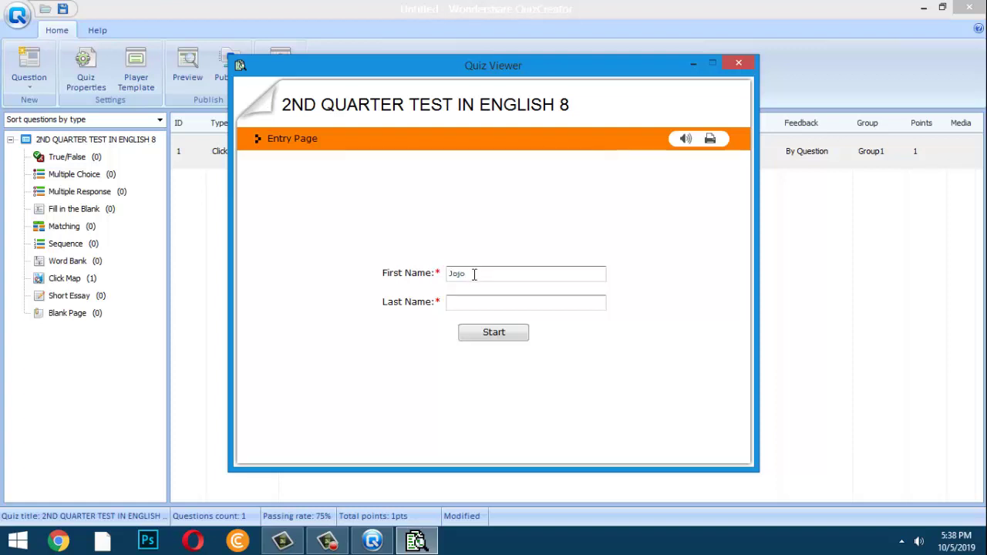
Enter the participant's last name, start the quiz and continue to the question
{"action": "type", "text": "Pagz"}
{"action": "left_click", "coordinate": [497, 336]}
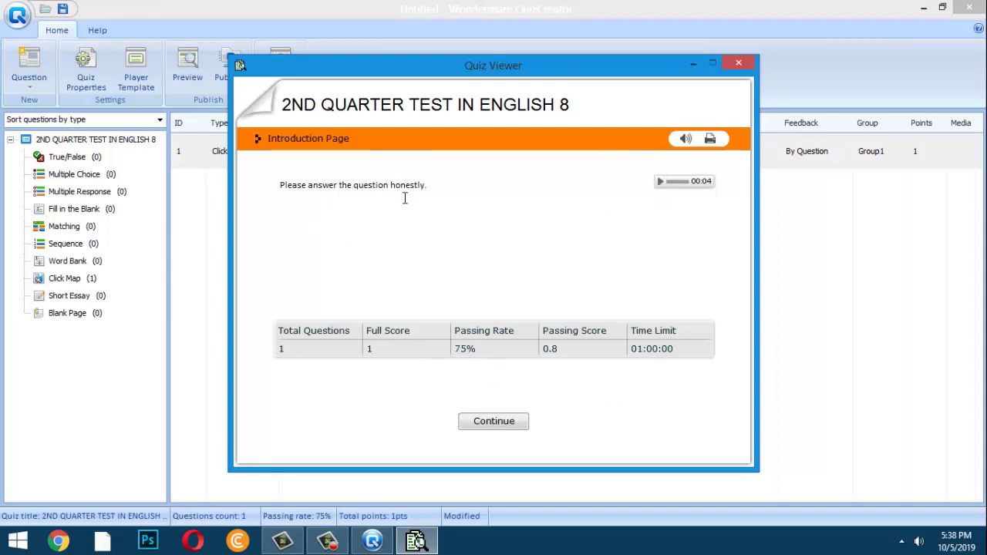
{"action": "left_click", "coordinate": [502, 421]}
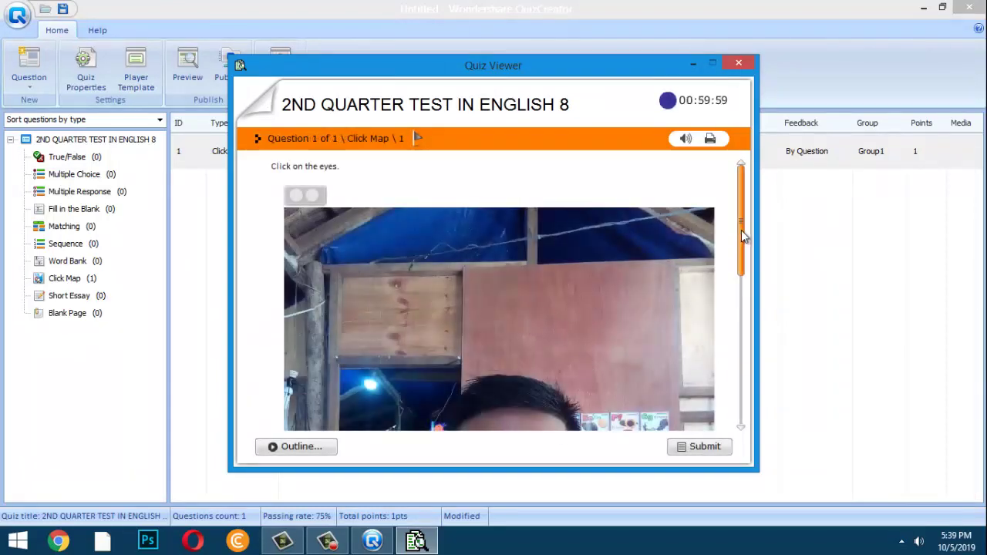
Answer by clicking beside the nose and on the cheek, submit, and dismiss the Incorrect message
{"action": "mouse_move", "coordinate": [741, 230]}
{"action": "left_mouse_down"}
{"action": "mouse_move", "coordinate": [750, 291]}
{"action": "mouse_move", "coordinate": [751, 216]}
{"action": "left_mouse_up"}
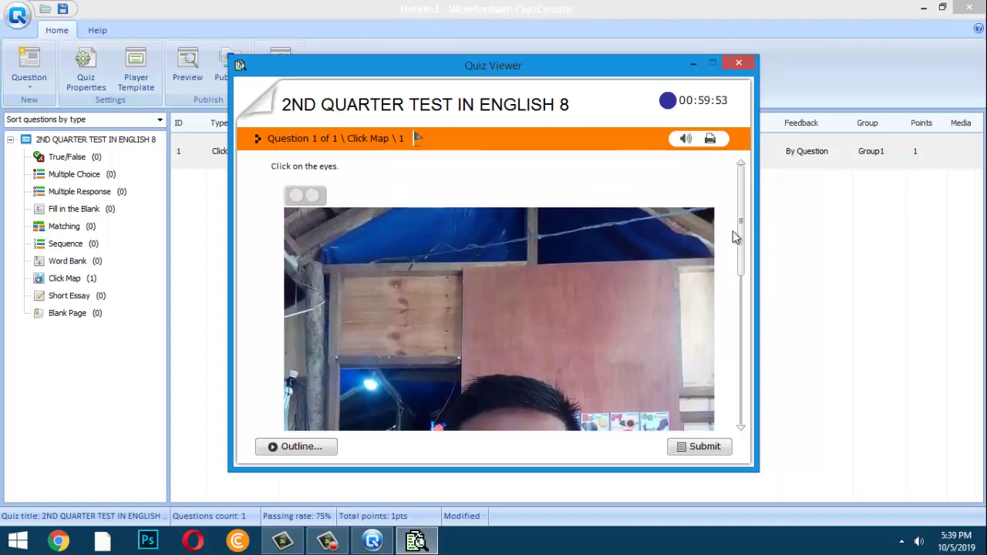
{"action": "left_click_drag", "start_coordinate": [739, 237], "coordinate": [694, 312]}
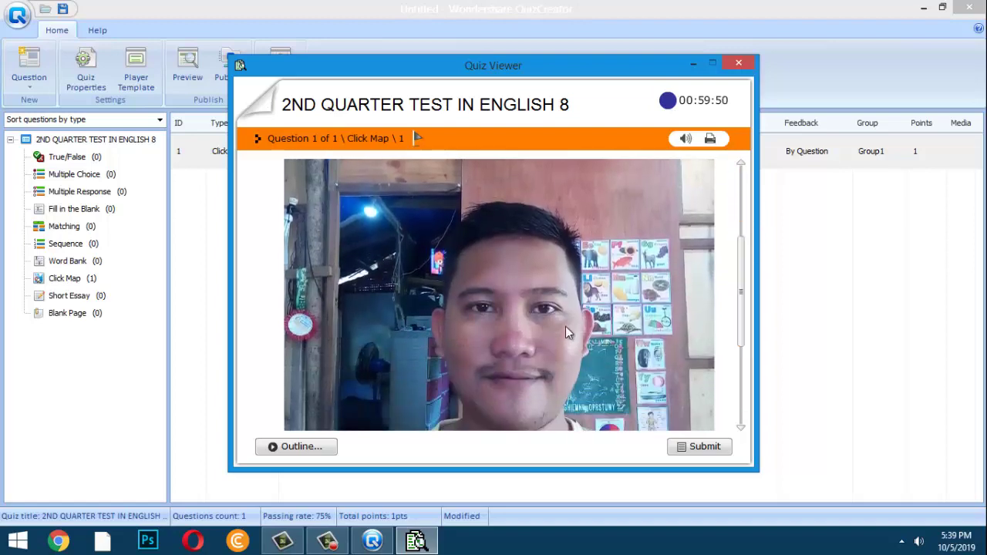
{"action": "left_click", "coordinate": [478, 335]}
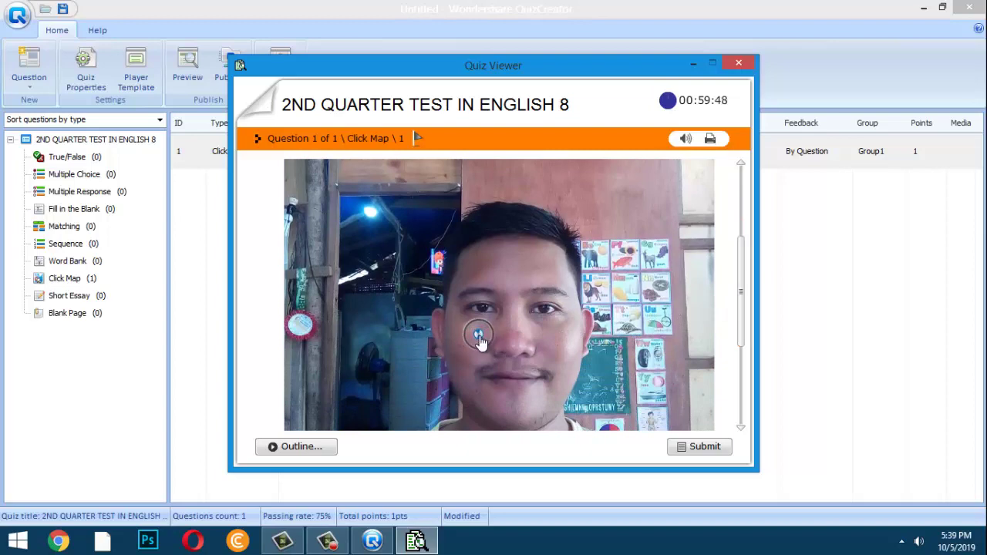
{"action": "left_click", "coordinate": [555, 332]}
{"action": "left_click", "coordinate": [702, 448]}
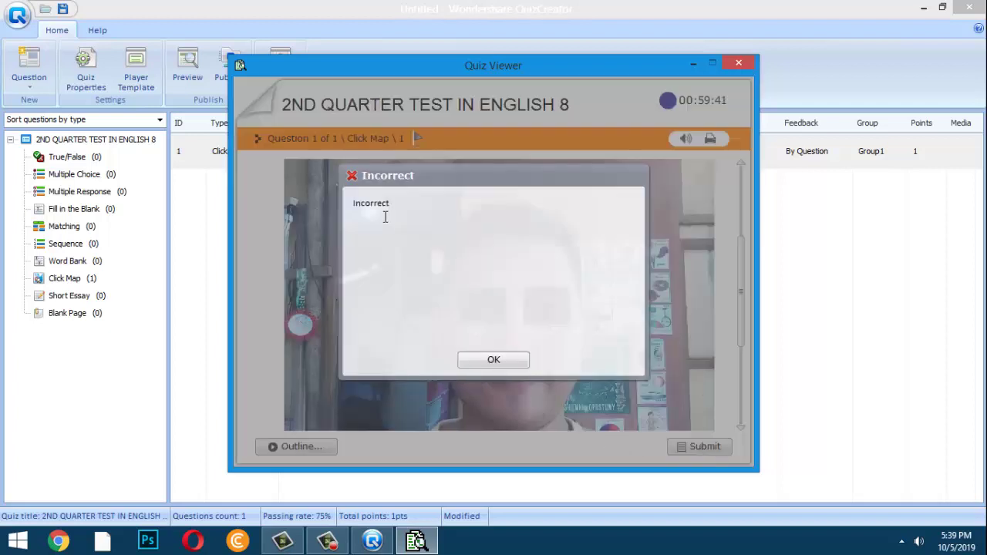
{"action": "left_click", "coordinate": [509, 359]}
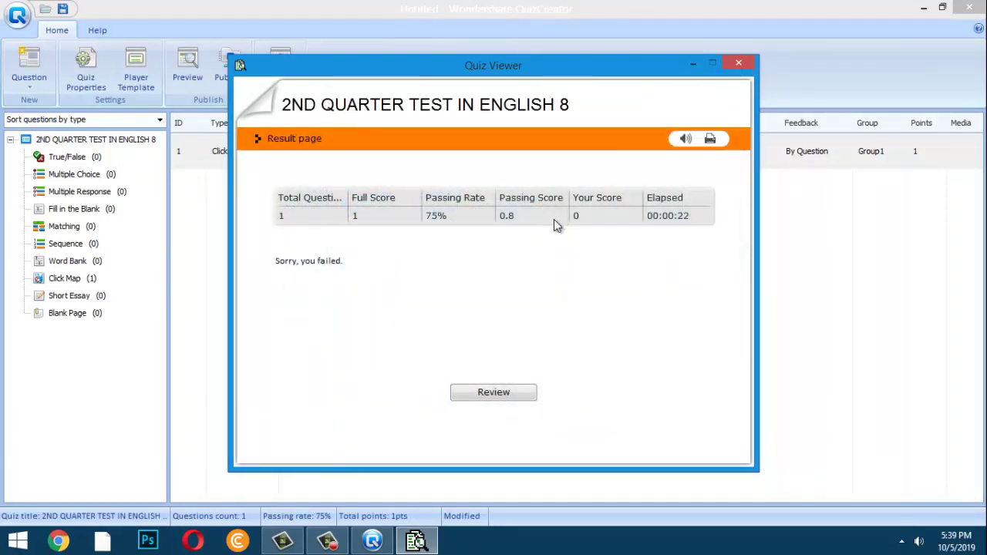
Close the current Quiz Viewer and launch a fresh preview of the Click Map question
{"action": "left_click", "coordinate": [738, 65]}
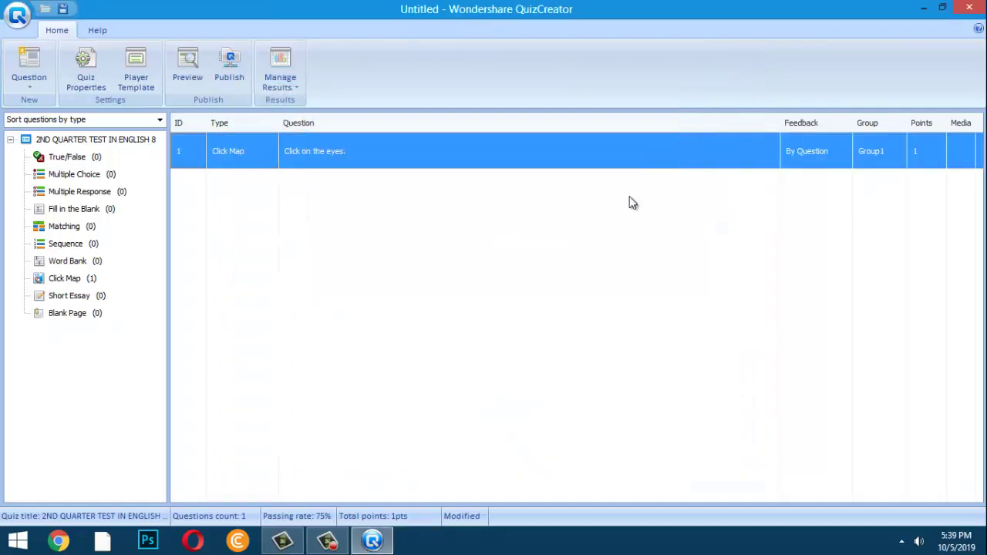
{"action": "right_click", "coordinate": [380, 155]}
{"action": "left_click", "coordinate": [409, 161]}
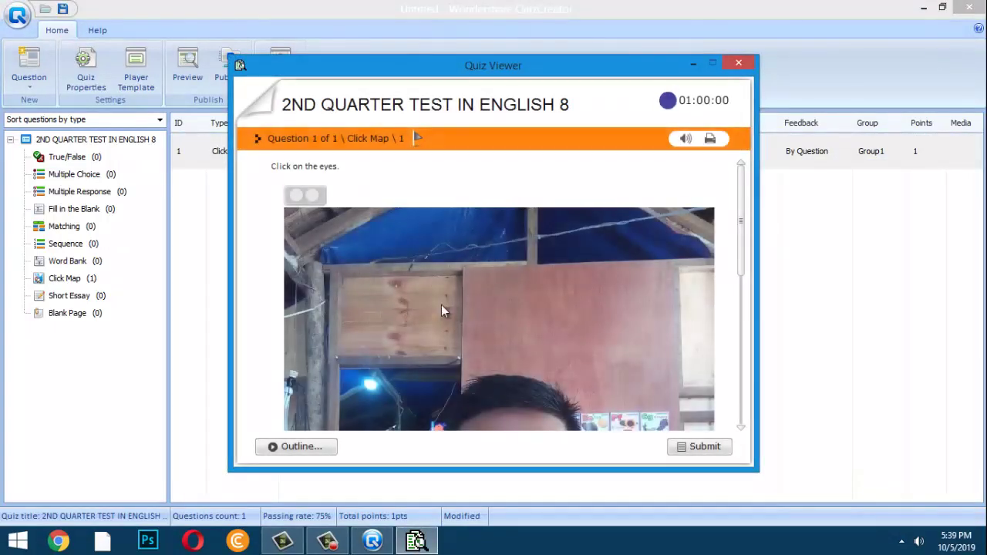
Click both eyes in the photo and submit, reaching a passing score of 1 of 1
{"action": "left_click_drag", "start_coordinate": [742, 238], "coordinate": [747, 279]}
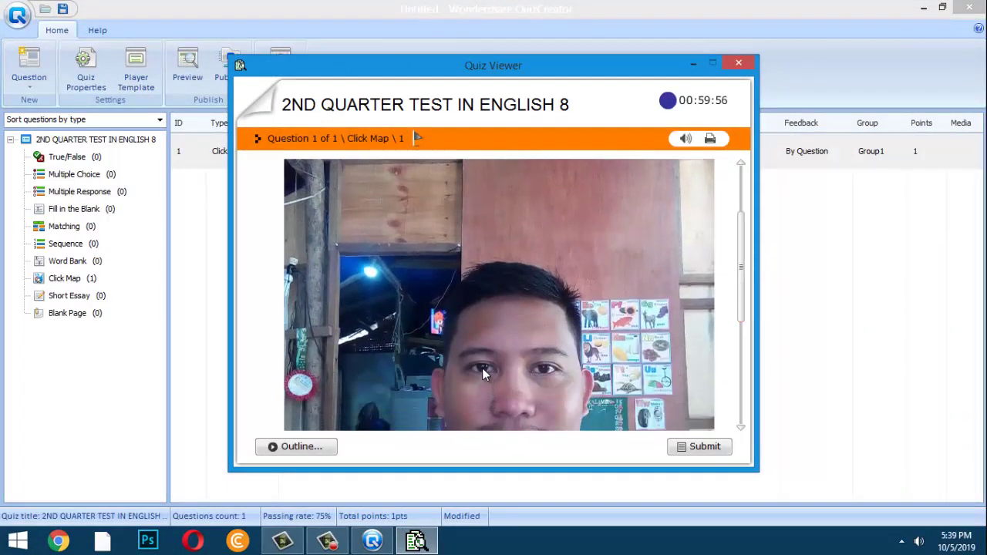
{"action": "left_click", "coordinate": [473, 353]}
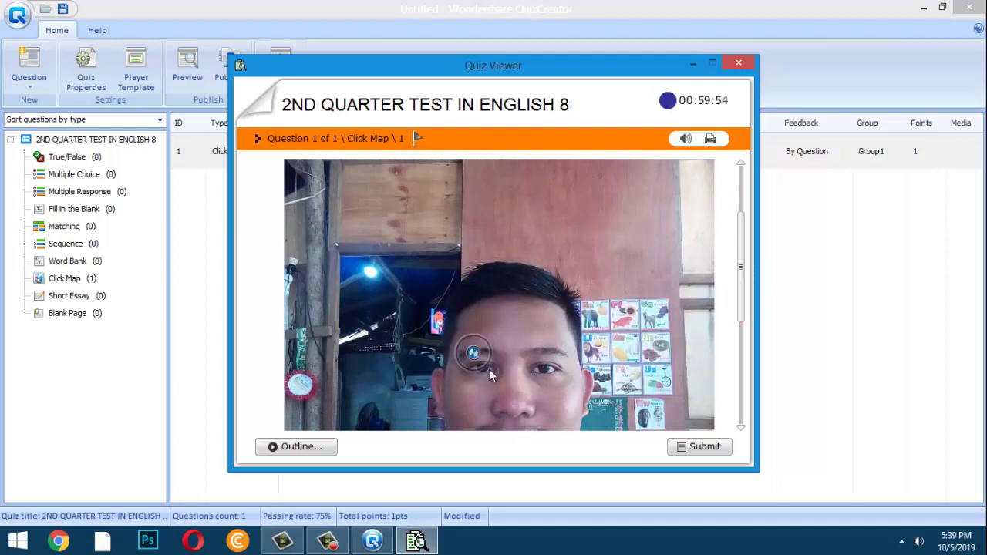
{"action": "left_click", "coordinate": [531, 372]}
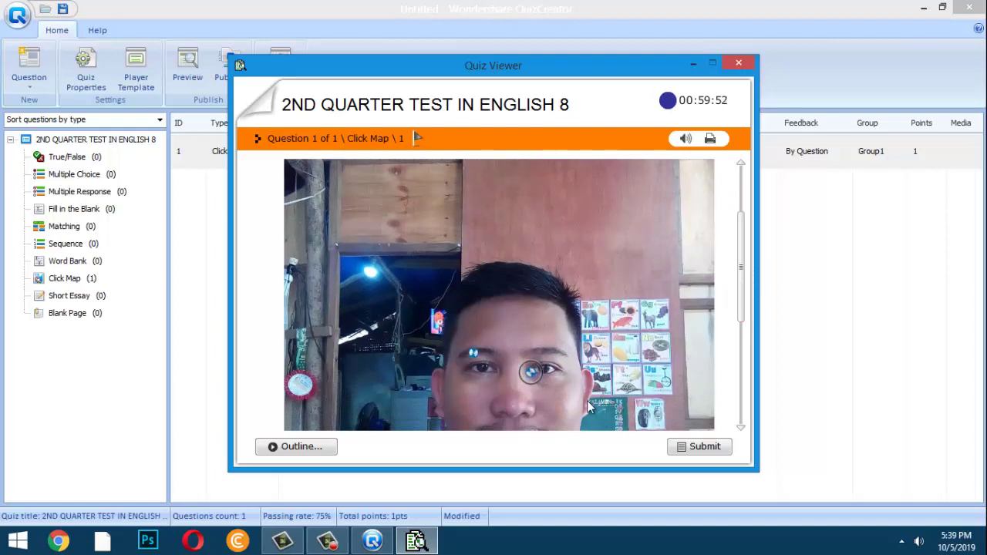
{"action": "left_click", "coordinate": [689, 449]}
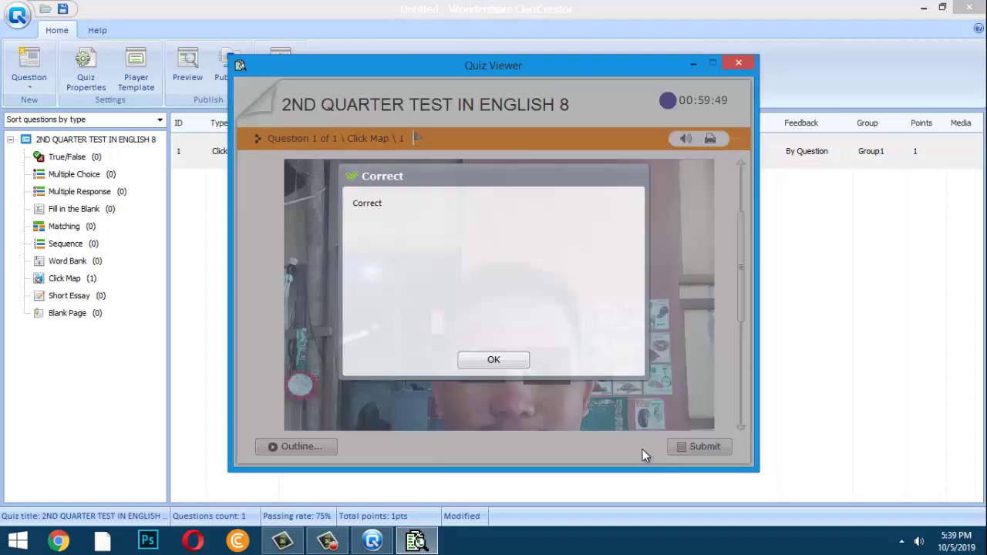
{"action": "left_click", "coordinate": [499, 362]}
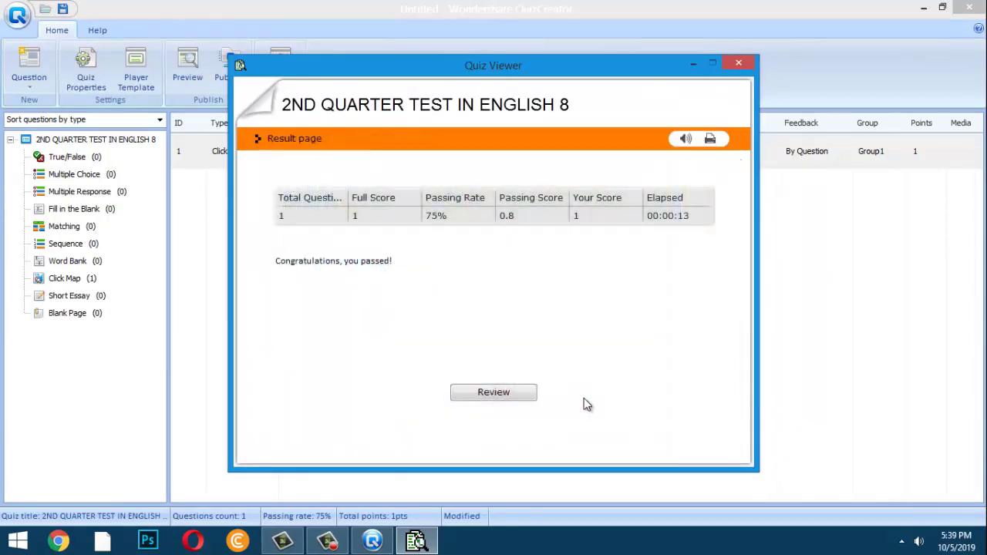